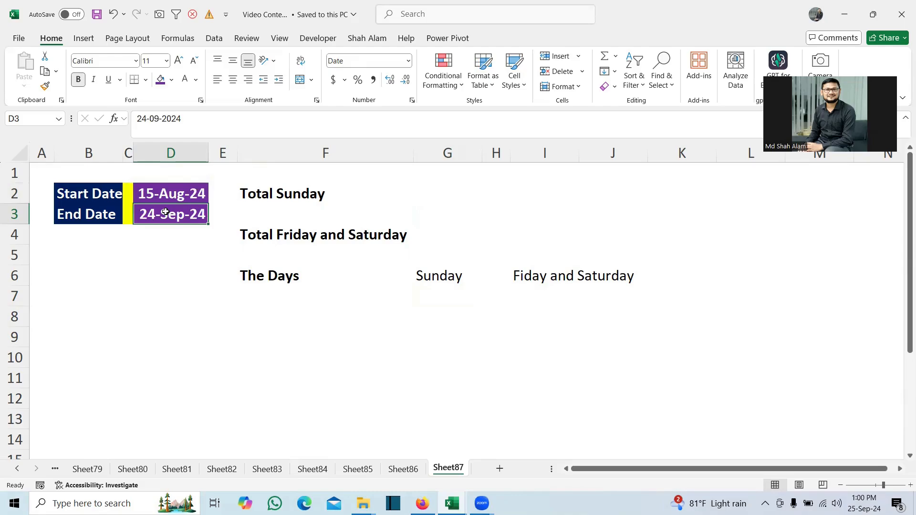
# - Enter =NETWORKDAYS.INTL(D2,D3,{"1111110"}) in G2 to count the Sundays between the start and end dates
pyautogui.click(446, 191)
pyautogui.write('=netw')
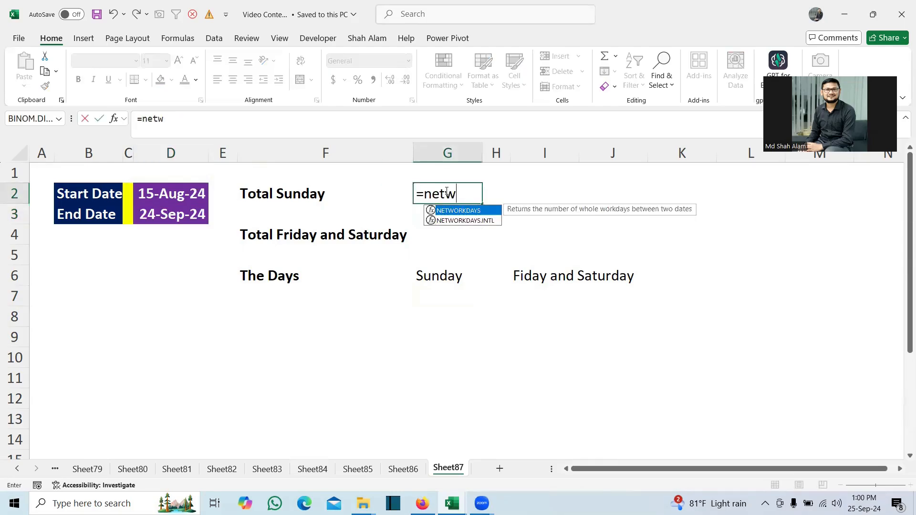
pyautogui.doubleClick(469, 221)
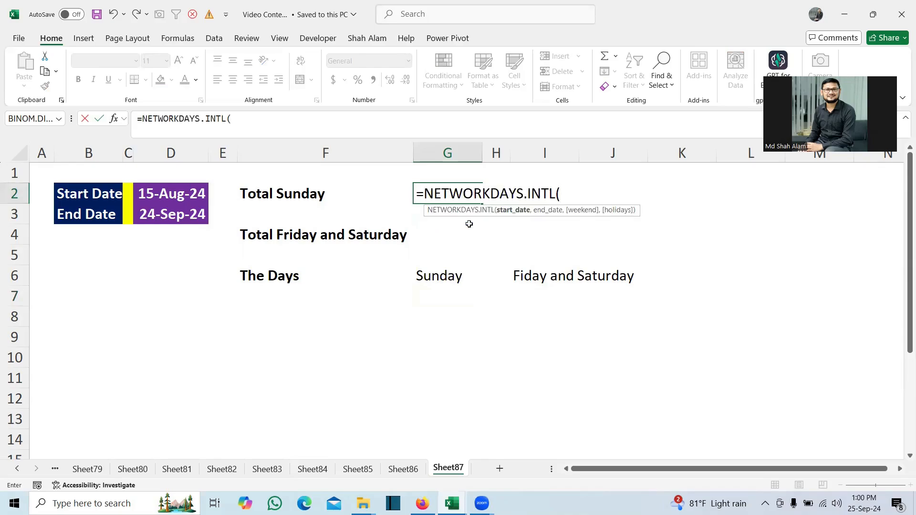
pyautogui.click(183, 195)
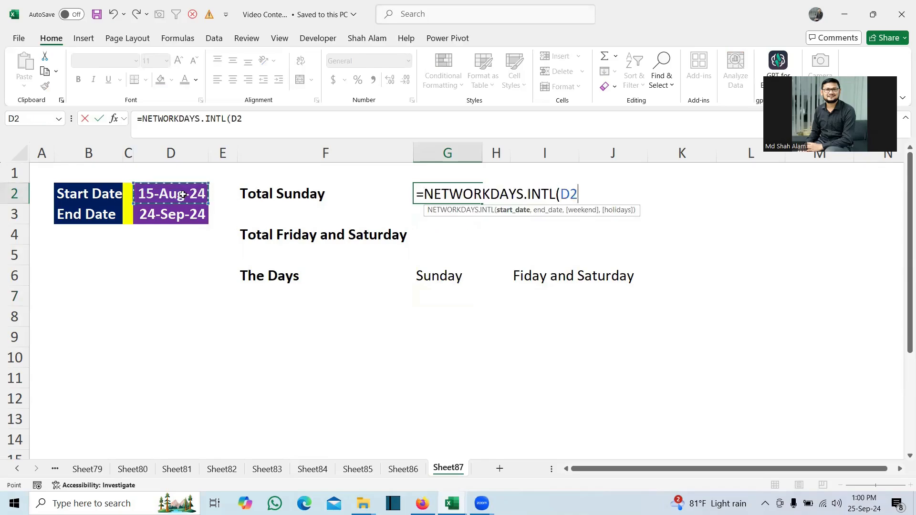
pyautogui.write(',')
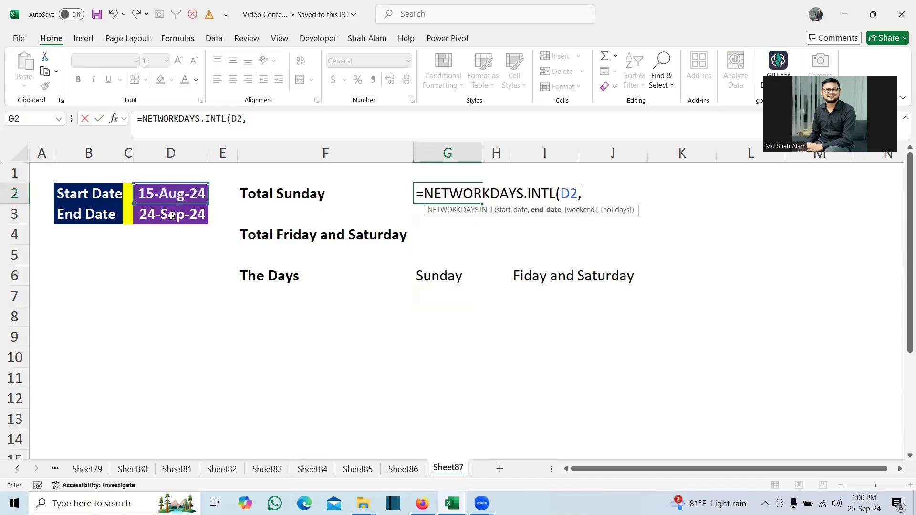
pyautogui.click(172, 216)
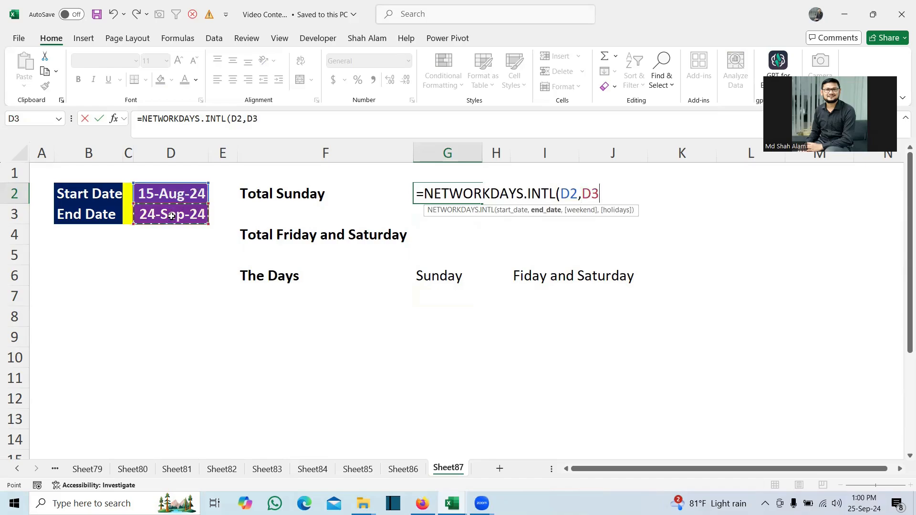
pyautogui.write(',')
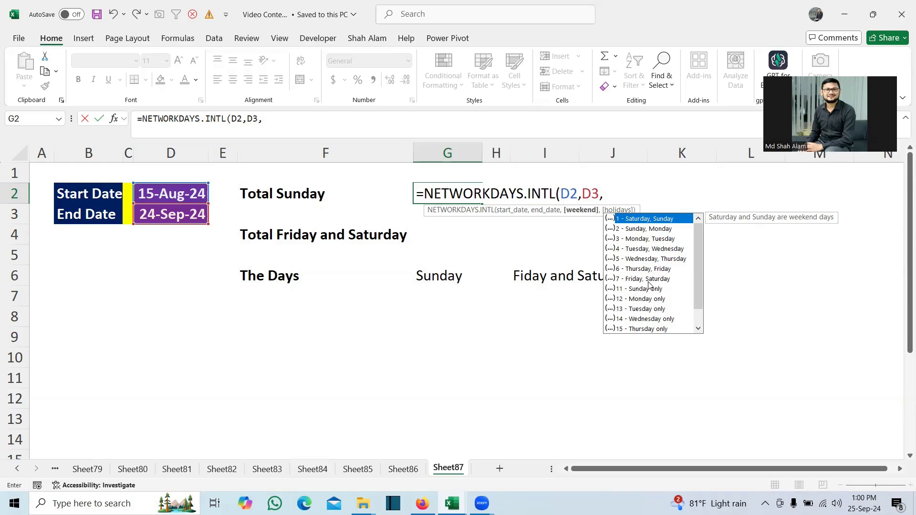
pyautogui.write('{"')
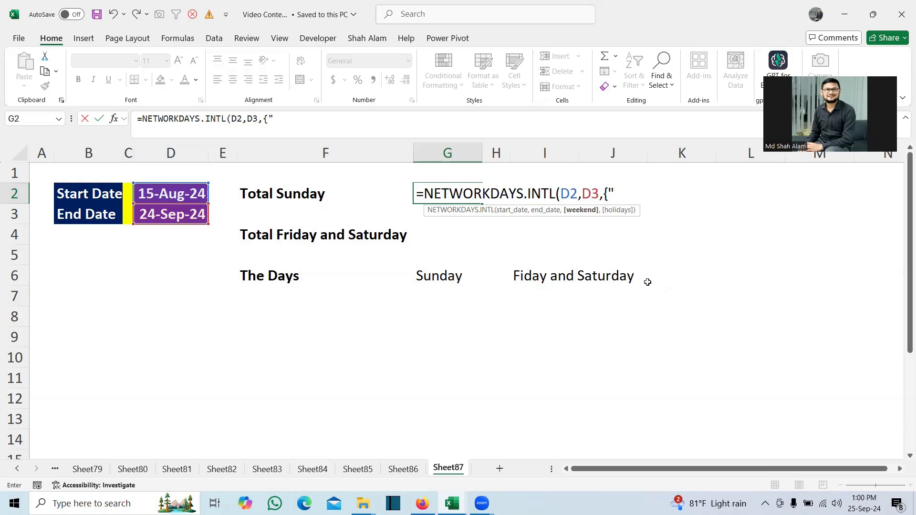
pyautogui.write('1')
pyautogui.write('111110')
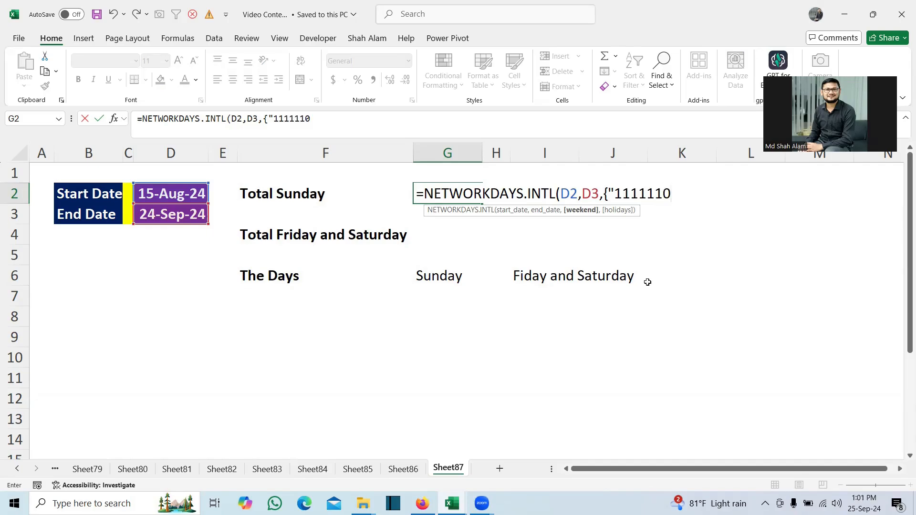
pyautogui.write('"})')
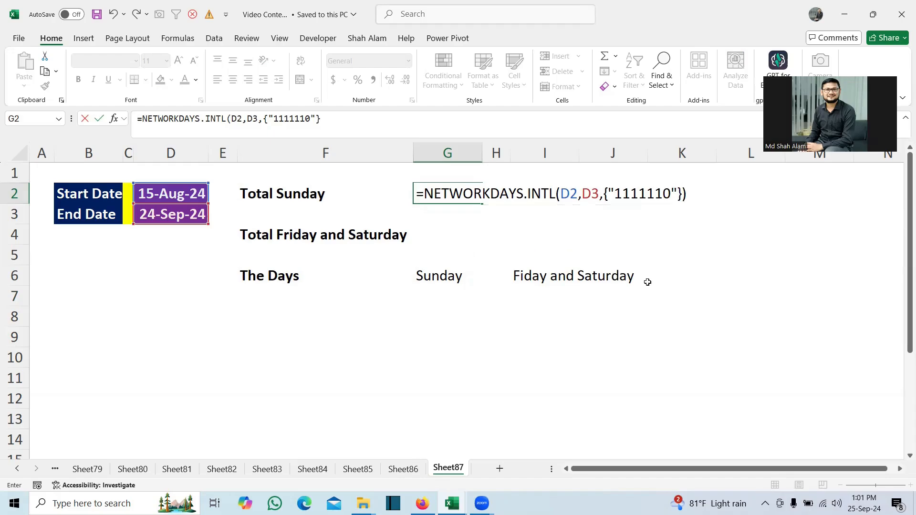
pyautogui.press('Return')
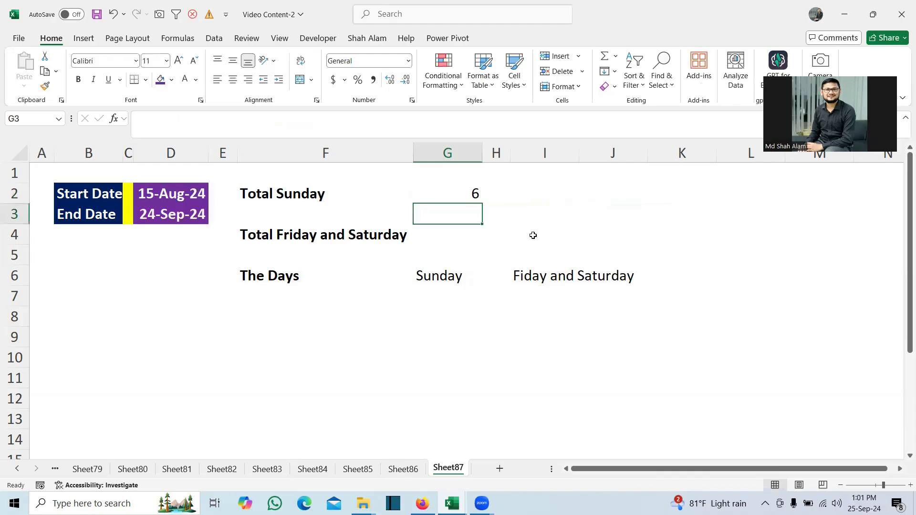
# - Check the Sundays from 15 August to 24 September 2024 in the system calendar against the total in G2
pyautogui.click(472, 193)
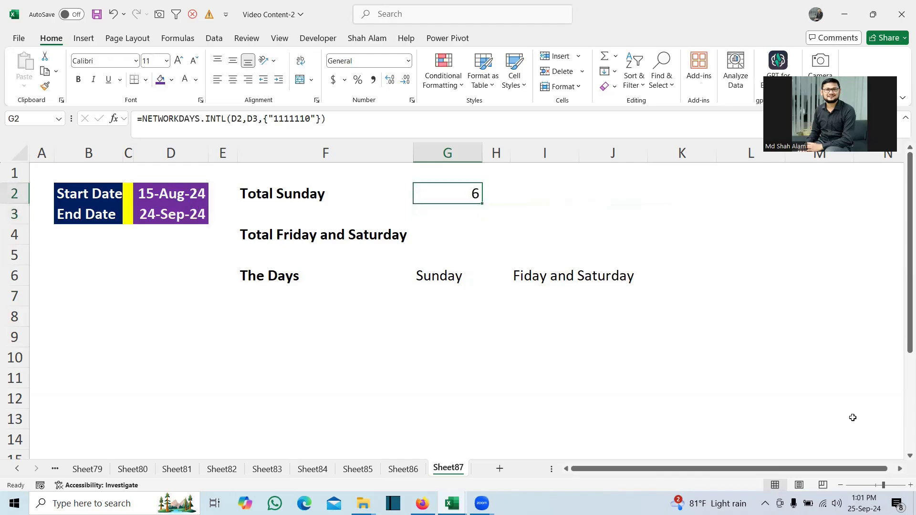
pyautogui.click(861, 502)
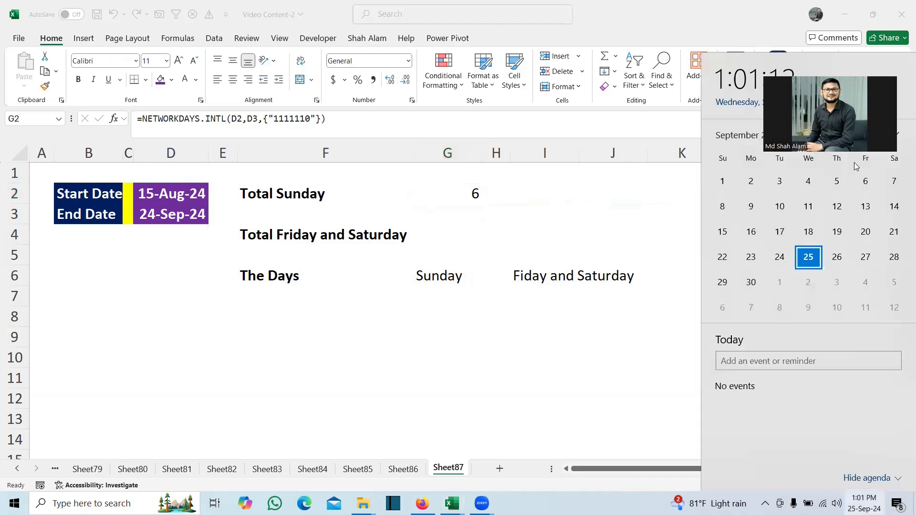
pyautogui.scroll(1, 854, 162)
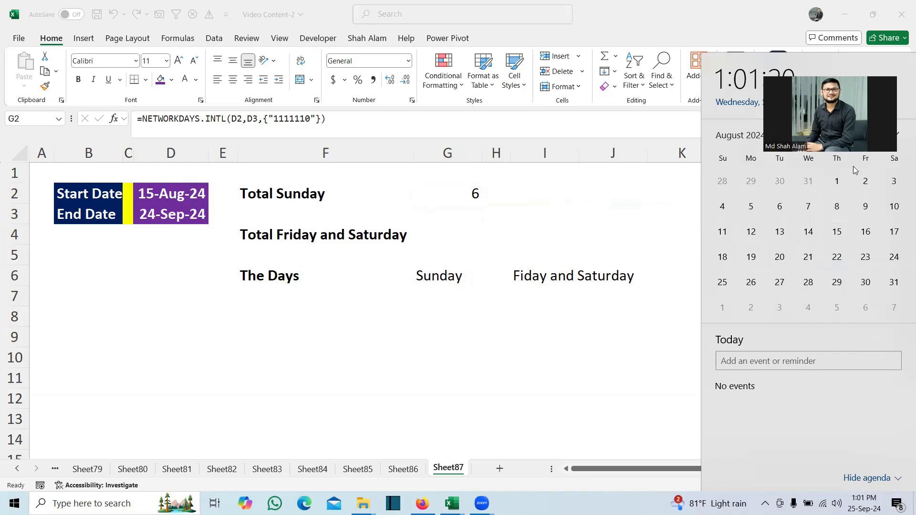
pyautogui.scroll(-1, 853, 166)
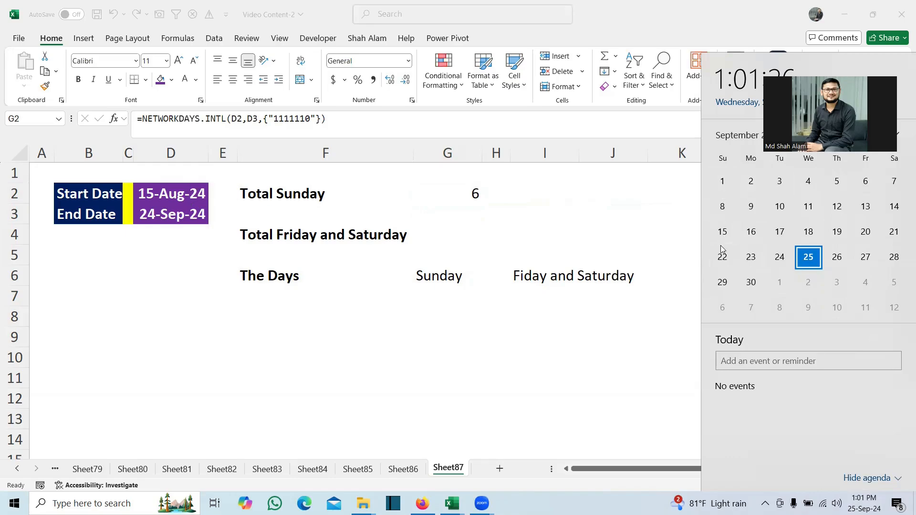
pyautogui.click(467, 231)
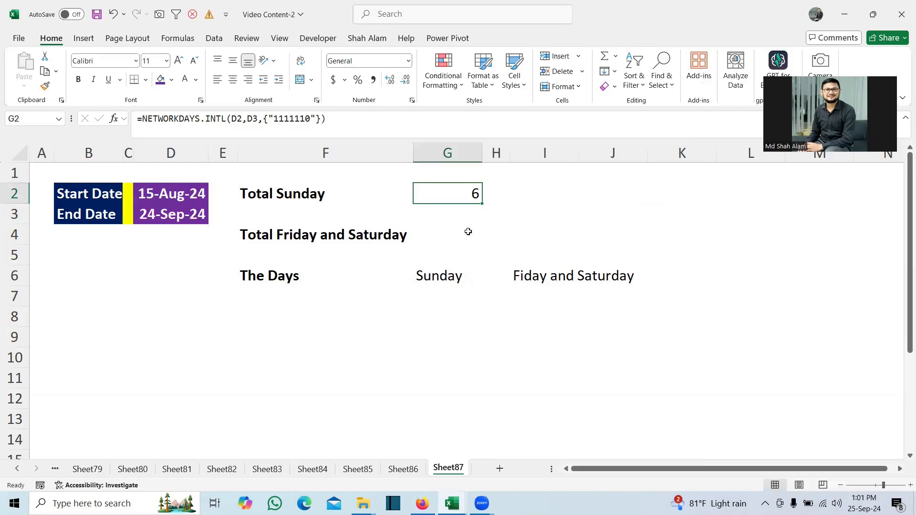
pyautogui.click(468, 232)
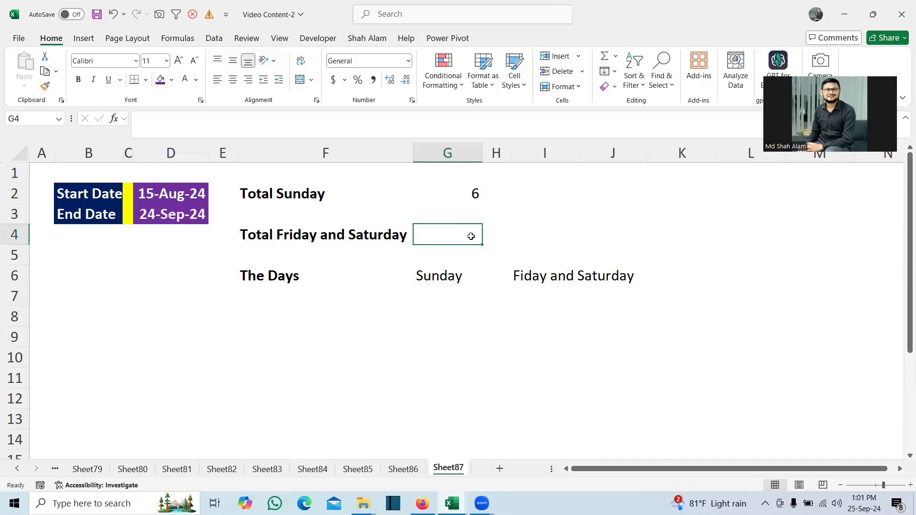
pyautogui.doubleClick(471, 237)
pyautogui.write('=')
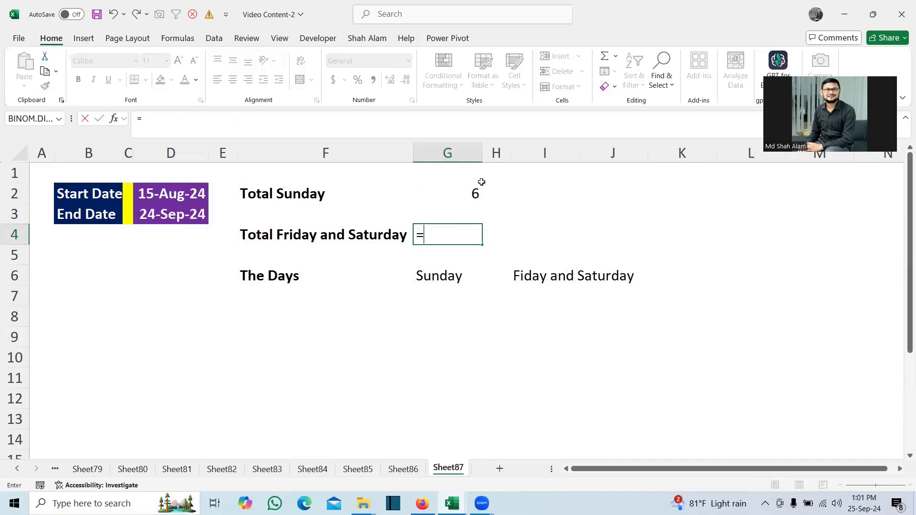
pyautogui.press('Escape')
# - Copy the NETWORKDAYS.INTL formula text from G2 into G4 beside Total Friday and Saturday
pyautogui.doubleClick(469, 196)
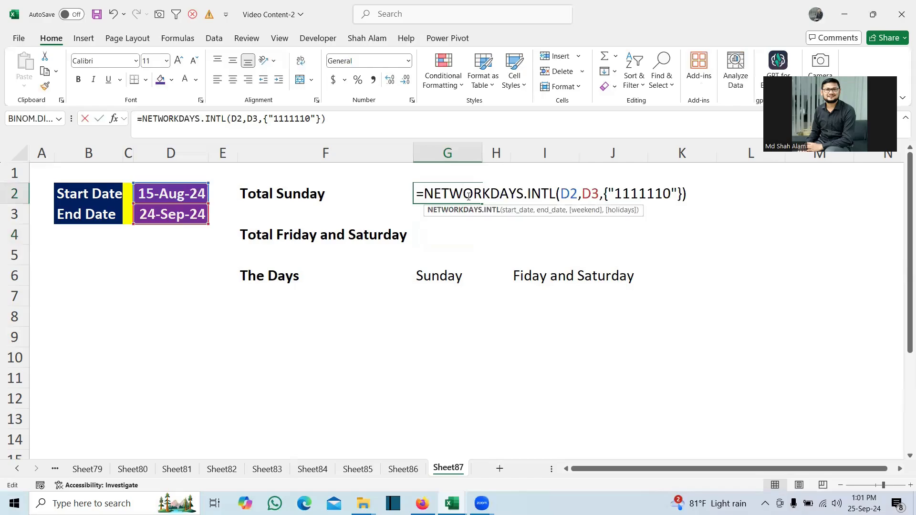
pyautogui.tripleClick(468, 196)
pyautogui.press('Escape')
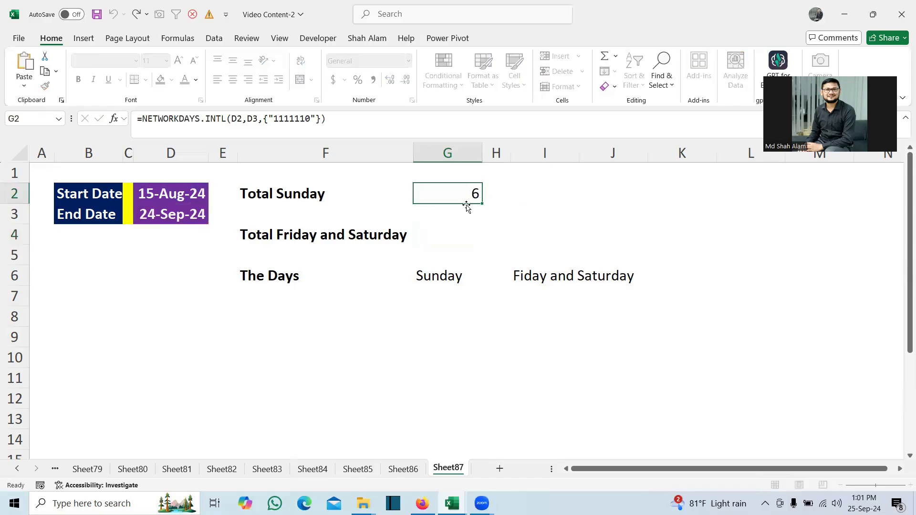
pyautogui.click(458, 237)
pyautogui.doubleClick(458, 237)
pyautogui.hotkey('ctrl', 'v')
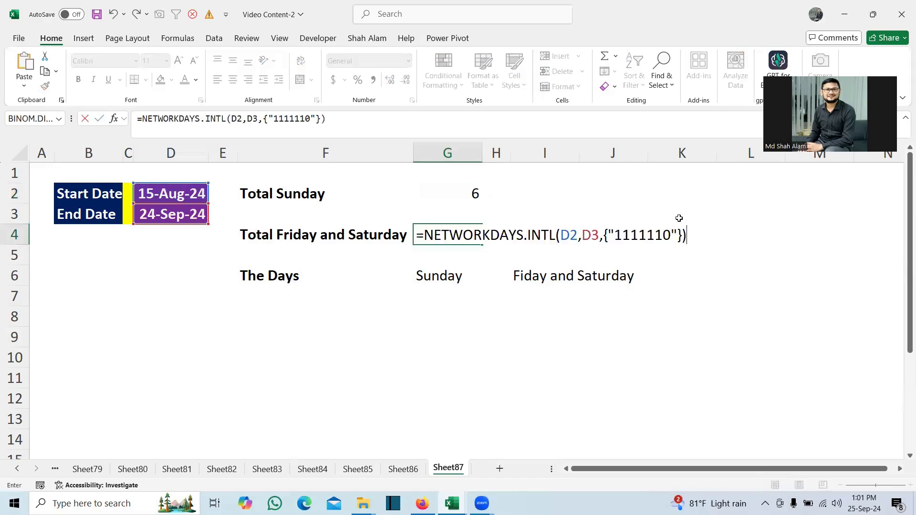
# - Change the weekend string in the G4 formula to "1111001" so it counts Fridays and Saturdays
pyautogui.press('BackSpace')
pyautogui.write('1')
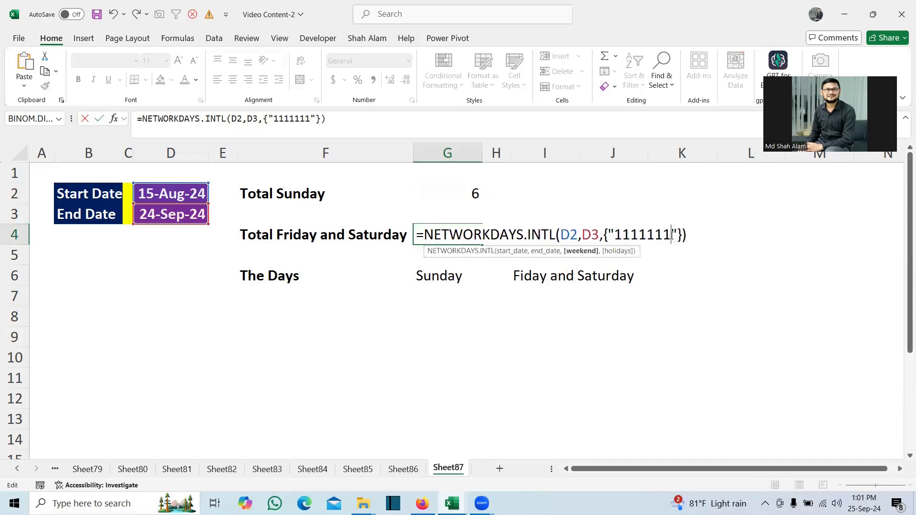
pyautogui.moveTo(618, 232); pyautogui.dragTo(619, 234)
pyautogui.click(620, 234)
pyautogui.press('BackSpace')
pyautogui.write('0')
pyautogui.press('Delete')
pyautogui.write('0')
pyautogui.press('Return')
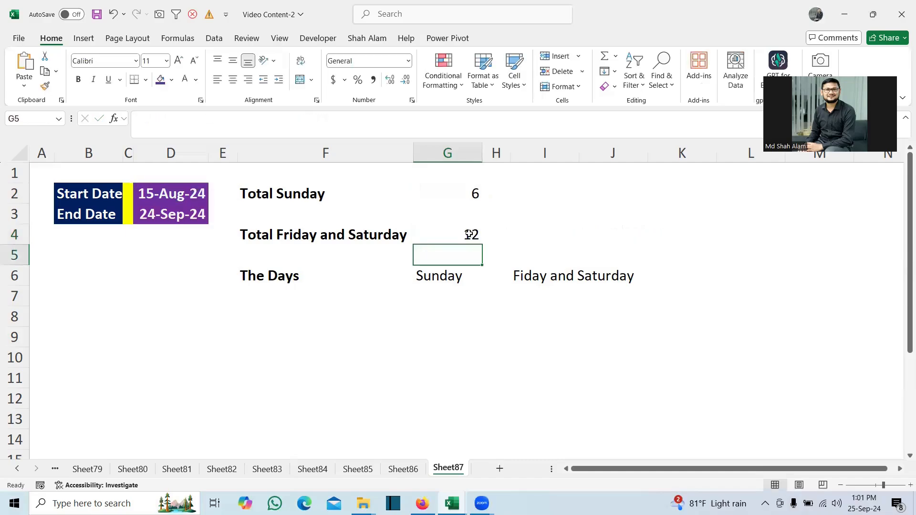
# - Check the Fridays and Saturdays of August and September 2024 in the system calendar against the total in G4
pyautogui.press('Up')
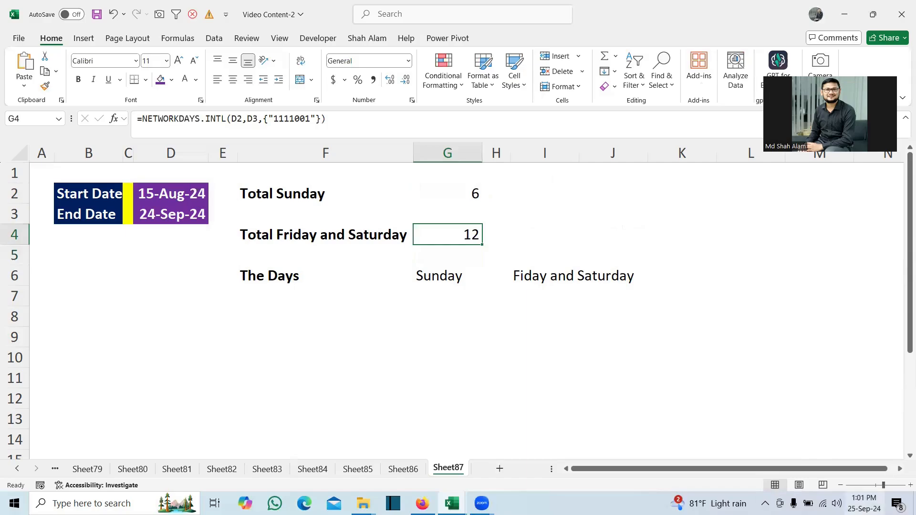
pyautogui.click(864, 503)
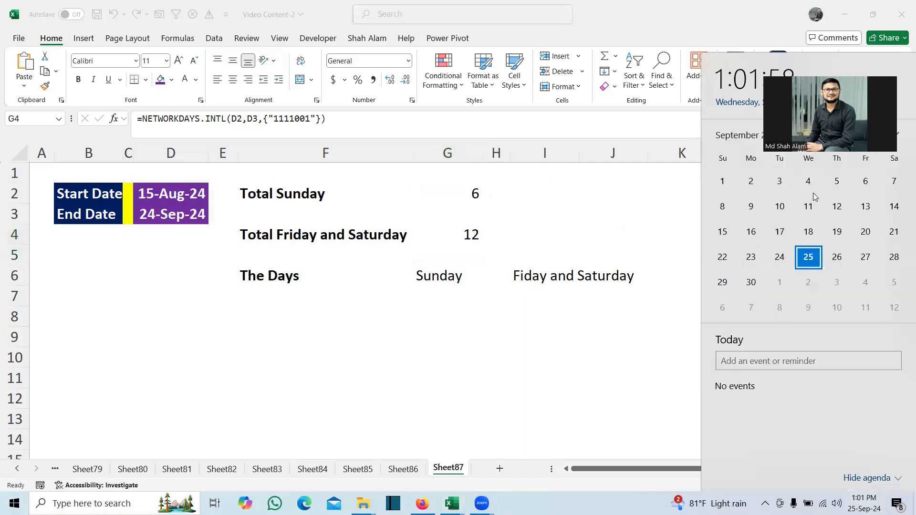
pyautogui.scroll(1, 813, 193)
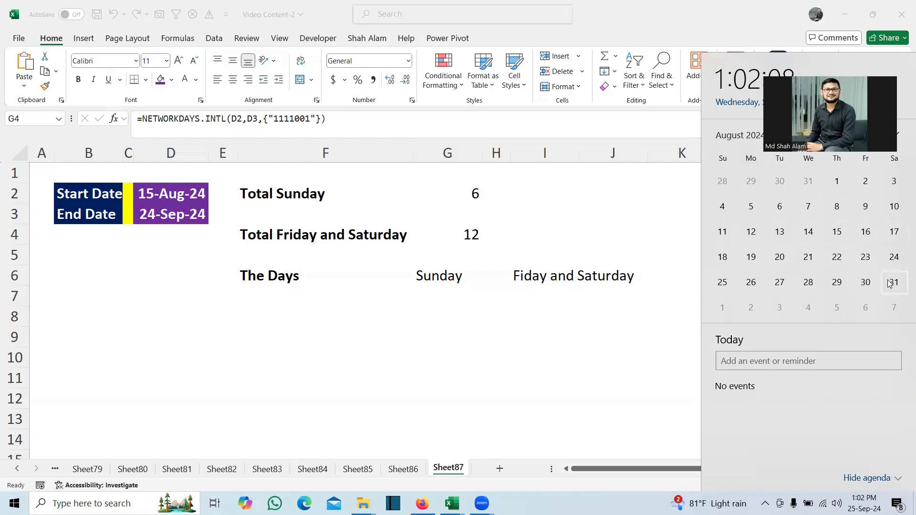
pyautogui.scroll(-1, 893, 175)
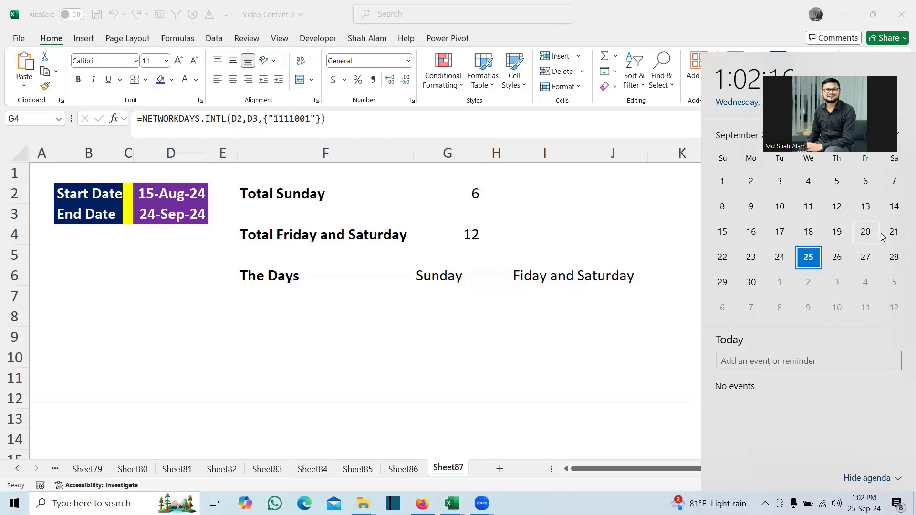
pyautogui.click(582, 277)
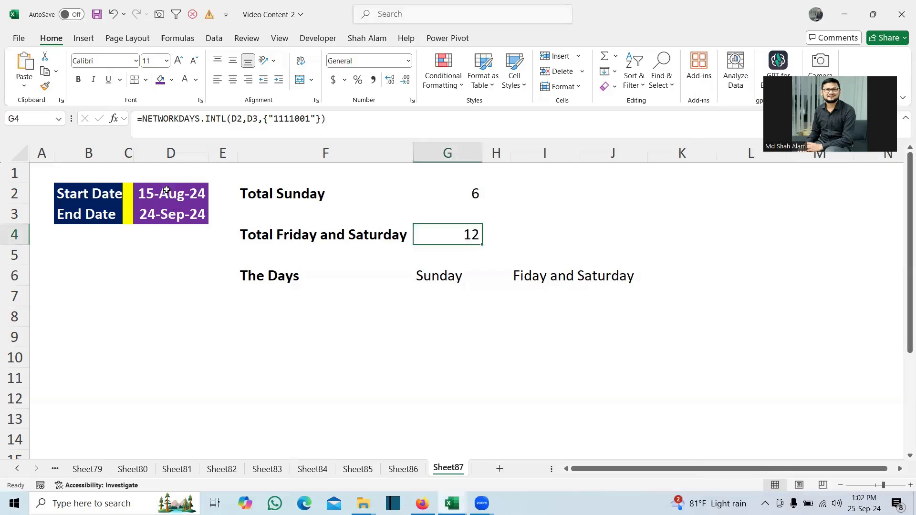
# - Examine the weekend string in the Total Sunday formula in G2, leaving the formula as it is
pyautogui.click(476, 194)
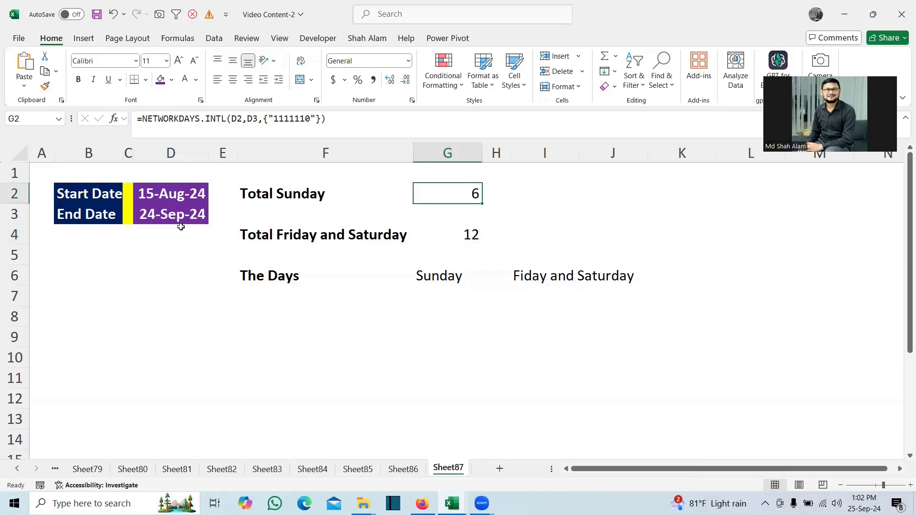
pyautogui.doubleClick(448, 196)
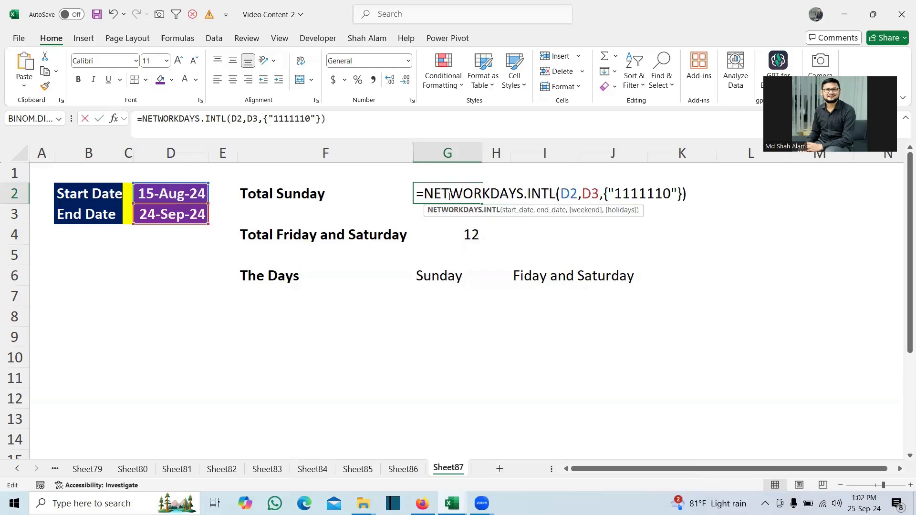
pyautogui.click(628, 193)
pyautogui.click(619, 193)
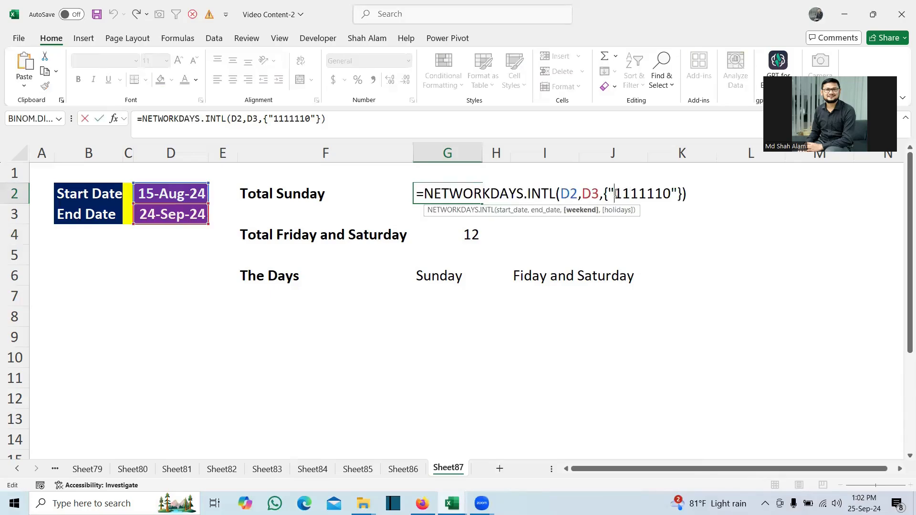
pyautogui.hotkey('ctrl', 'Return')
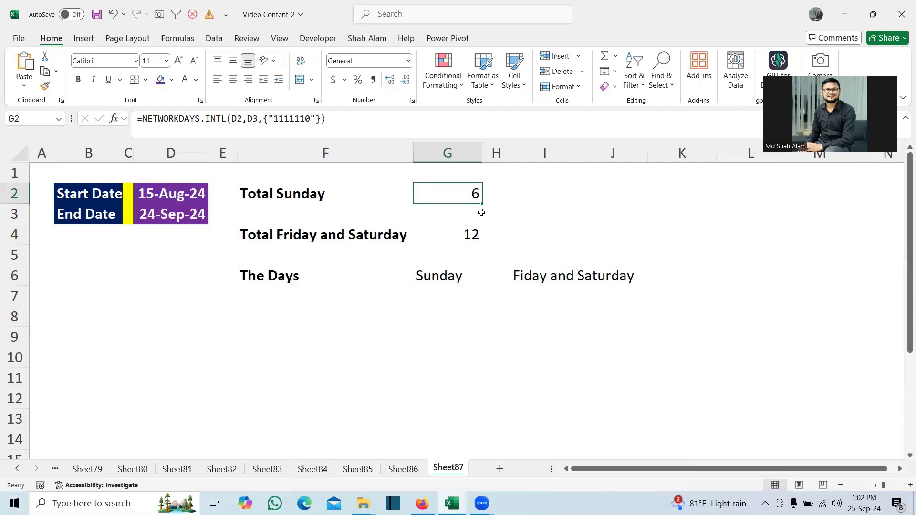
# - Start a WORKDAY.INTL formula in G7 under the Sunday heading with the start date in D2 as its first argument
pyautogui.click(434, 296)
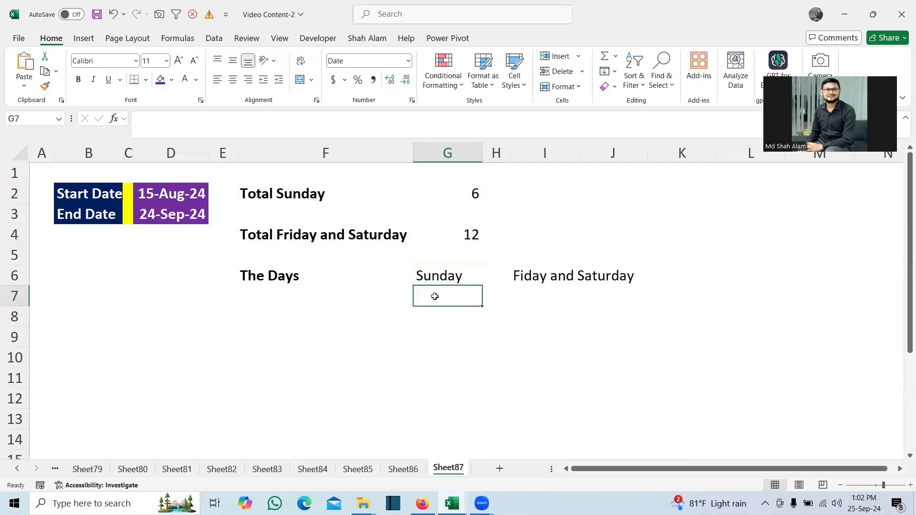
pyautogui.click(465, 197)
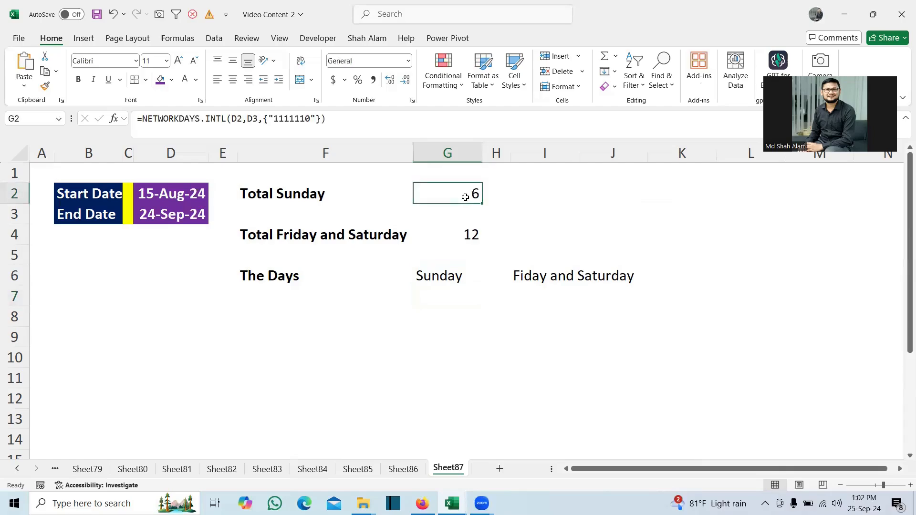
pyautogui.click(436, 295)
pyautogui.write('=')
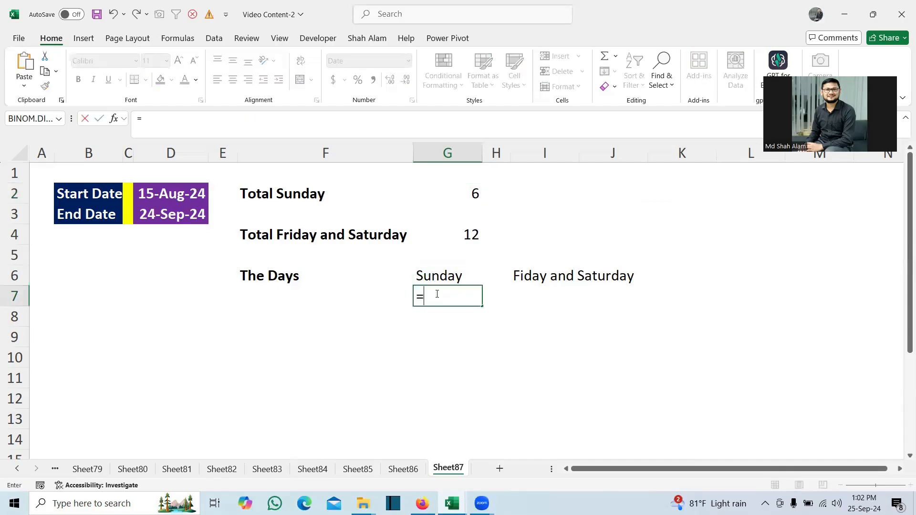
pyautogui.write('work')
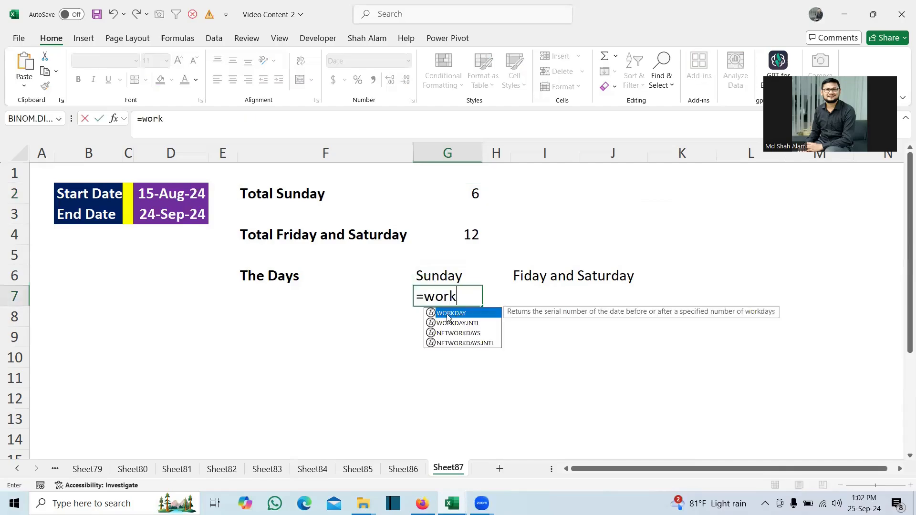
pyautogui.doubleClick(455, 323)
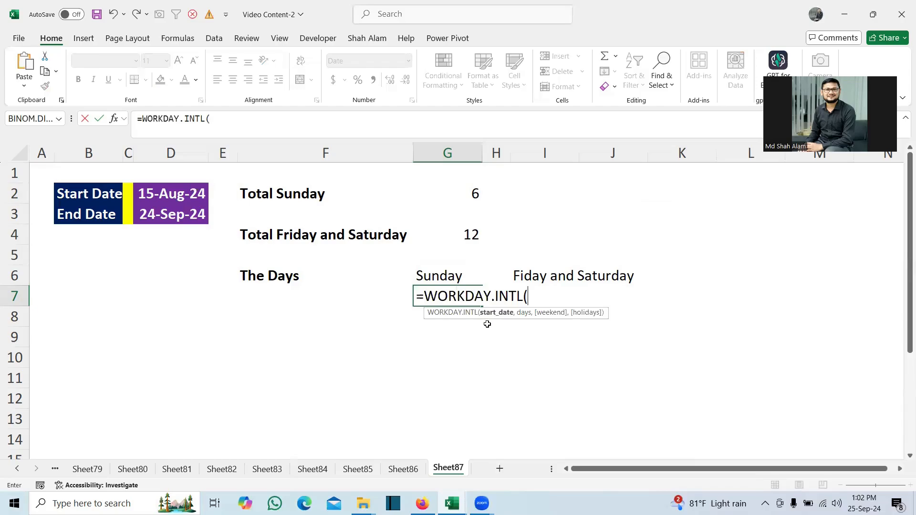
pyautogui.click(166, 193)
pyautogui.write(',')
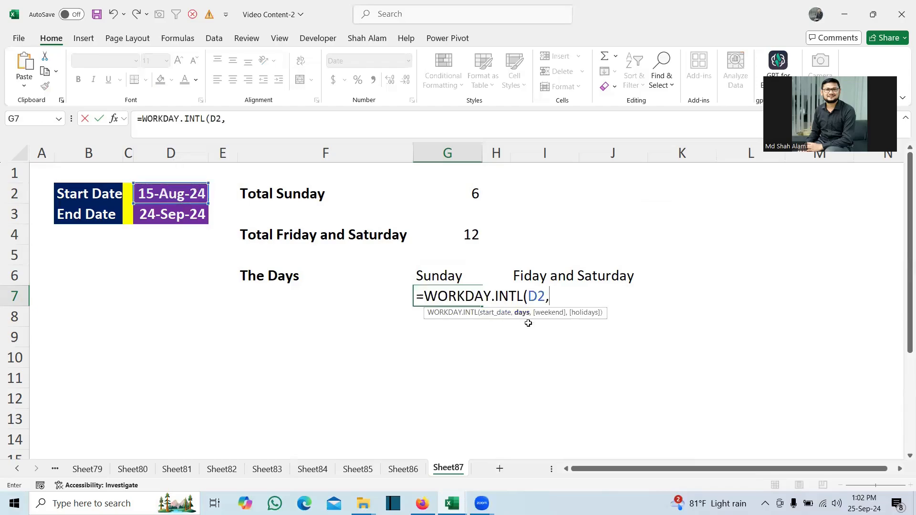
# - Complete the G7 formula with SEQUENCE(G2) as the days argument and {"1111110"} as the weekend argument
pyautogui.write('seq')
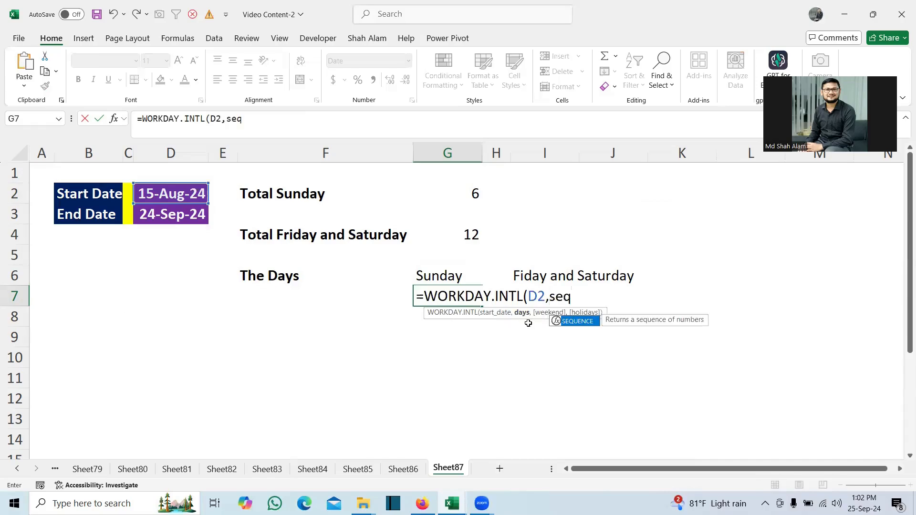
pyautogui.press('Tab')
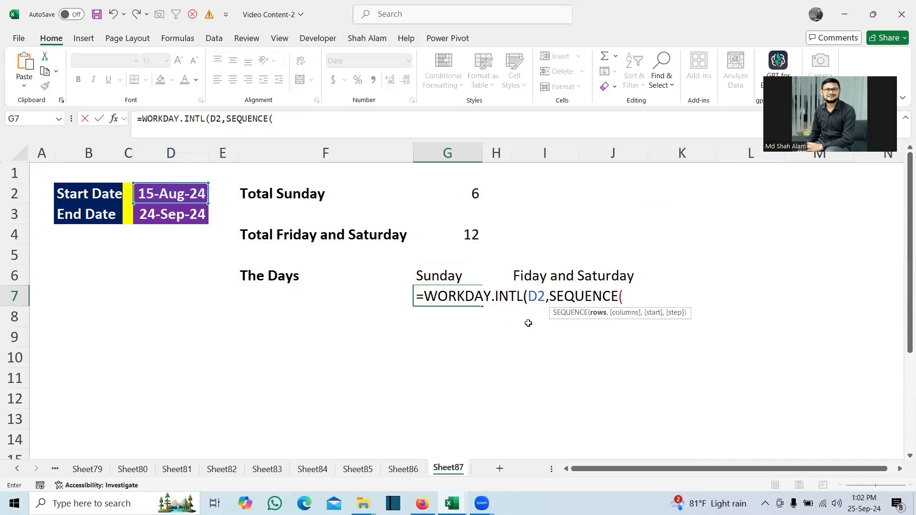
pyautogui.click(474, 194)
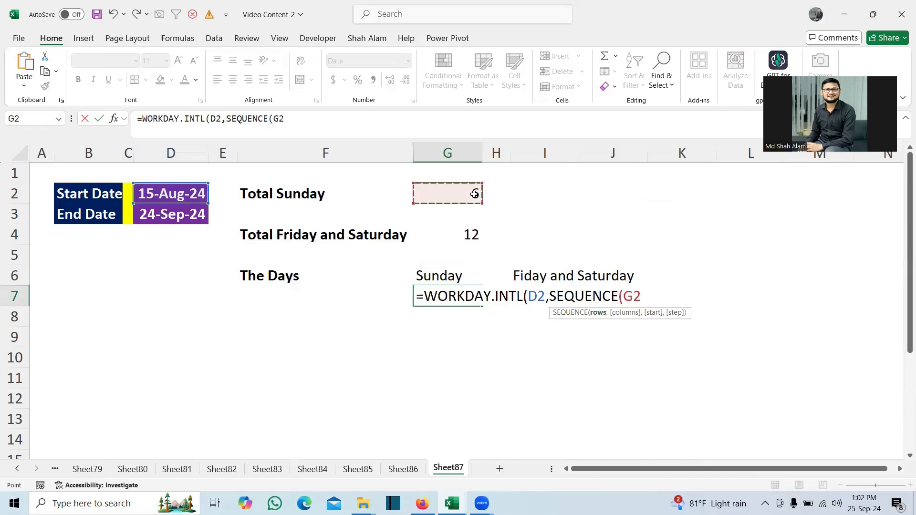
pyautogui.write('),')
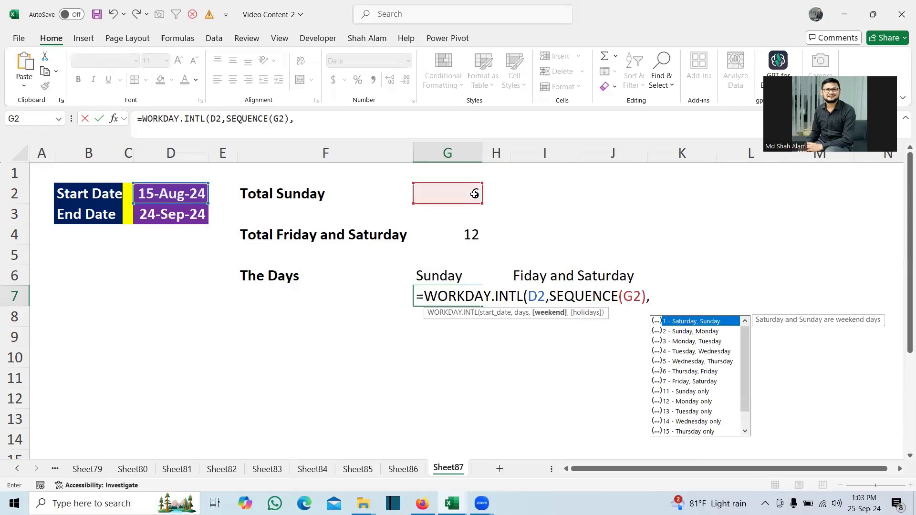
pyautogui.write('{"')
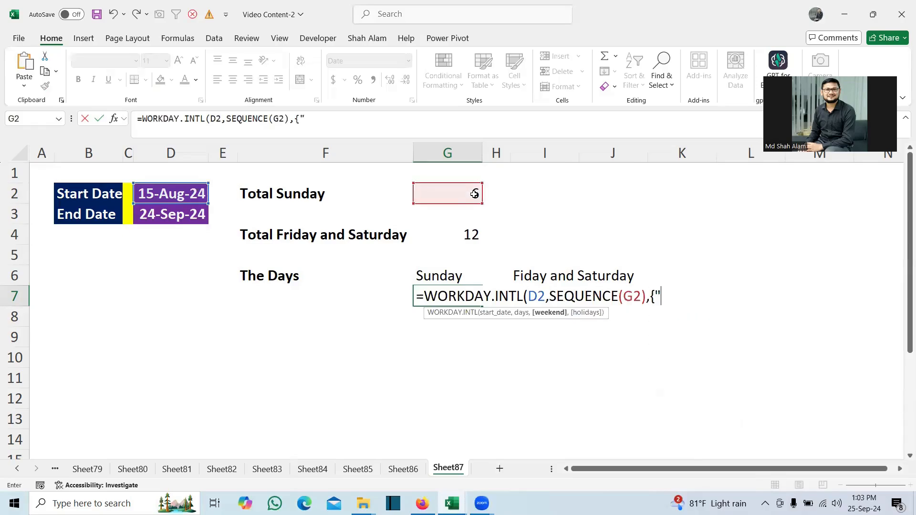
pyautogui.write('1111110')
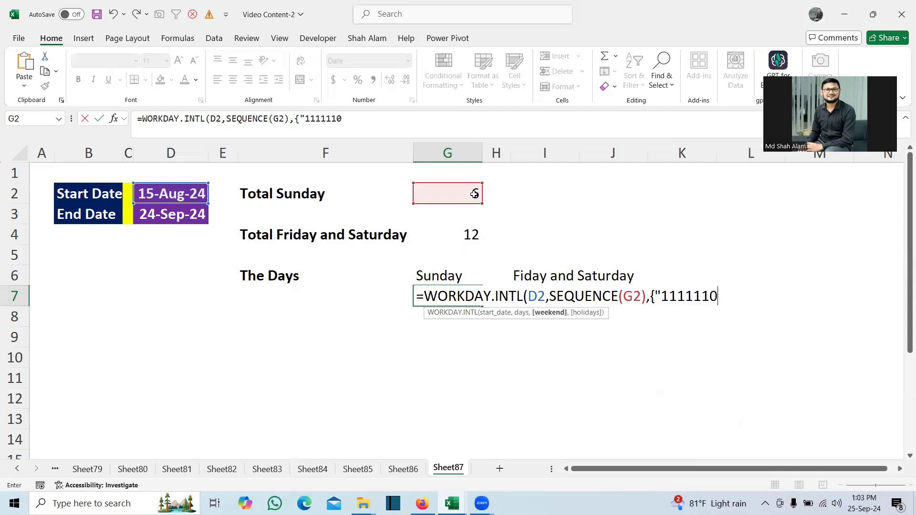
pyautogui.write('"})')
pyautogui.press('Return')
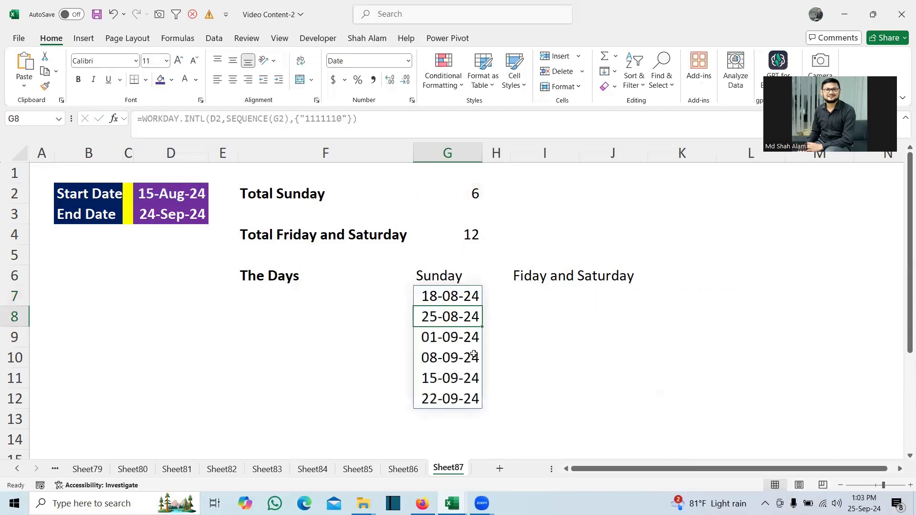
# - Apply the custom number format dddd to the Sunday dates in G7:G12, and return them to the Short Date format
pyautogui.click(456, 302)
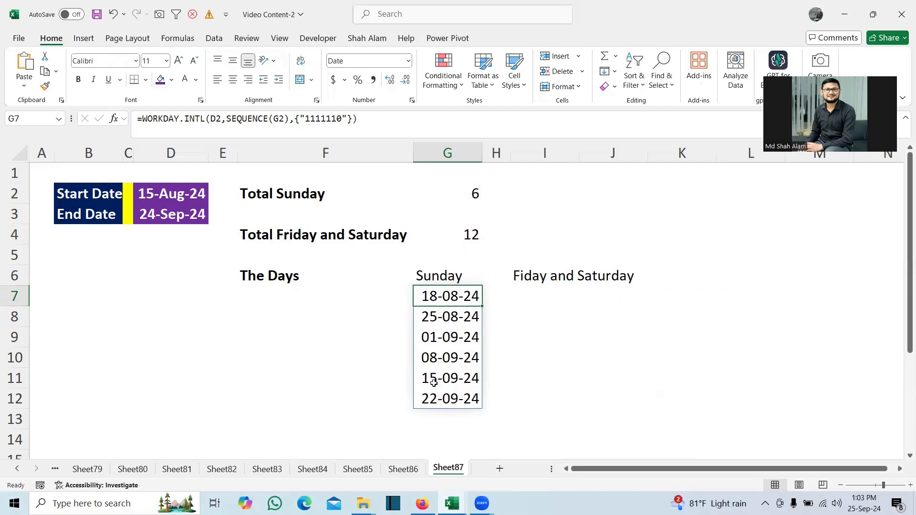
pyautogui.hotkey('ctrl', '/')
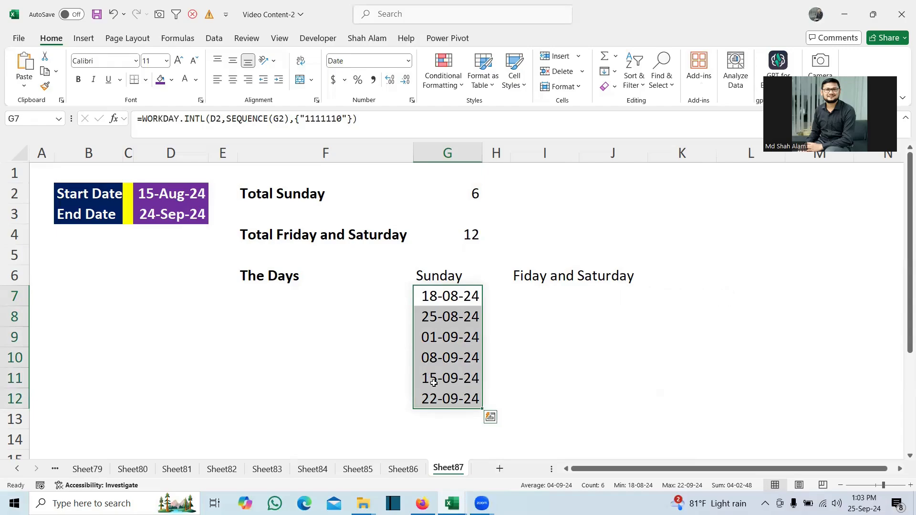
pyautogui.rightClick(433, 383)
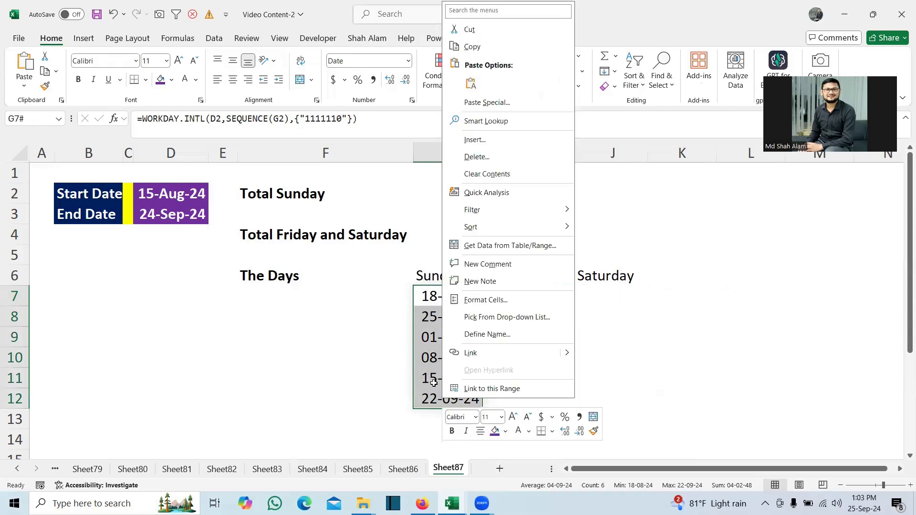
pyautogui.click(487, 300)
pyautogui.click(356, 289)
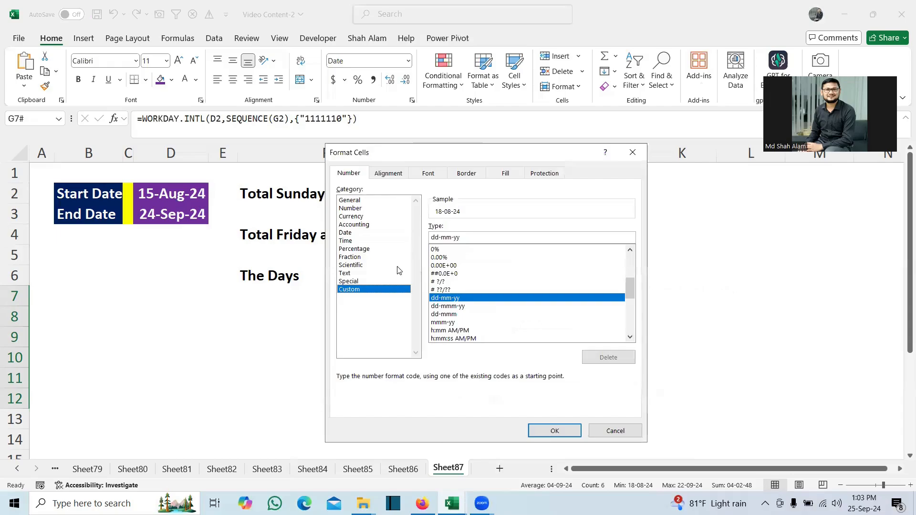
pyautogui.click(467, 236)
pyautogui.press('BackSpace')
pyautogui.press('BackSpace')
pyautogui.press('BackSpace')
pyautogui.press('BackSpace')
pyautogui.press('BackSpace')
pyautogui.press('BackSpace')
pyautogui.press('BackSpace')
pyautogui.press('BackSpace')
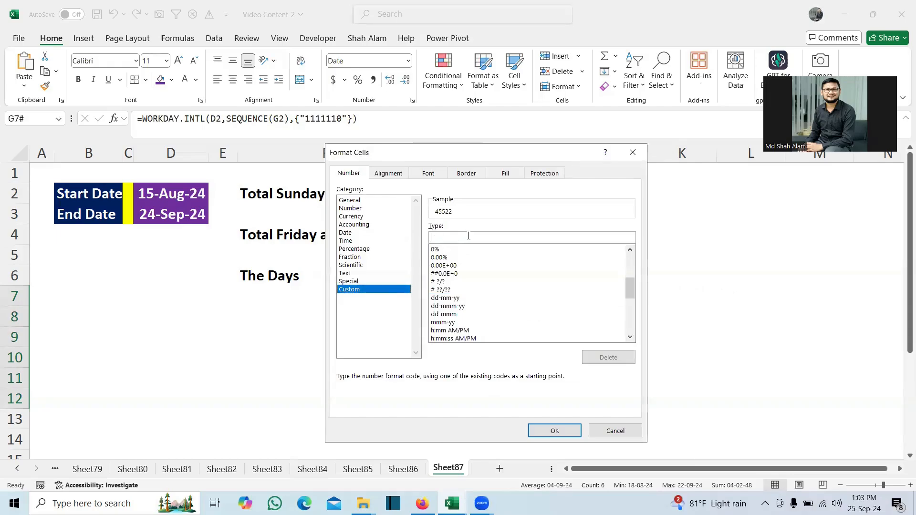
pyautogui.write('dddd')
pyautogui.moveTo(510, 161); pyautogui.dragTo(518, 101)
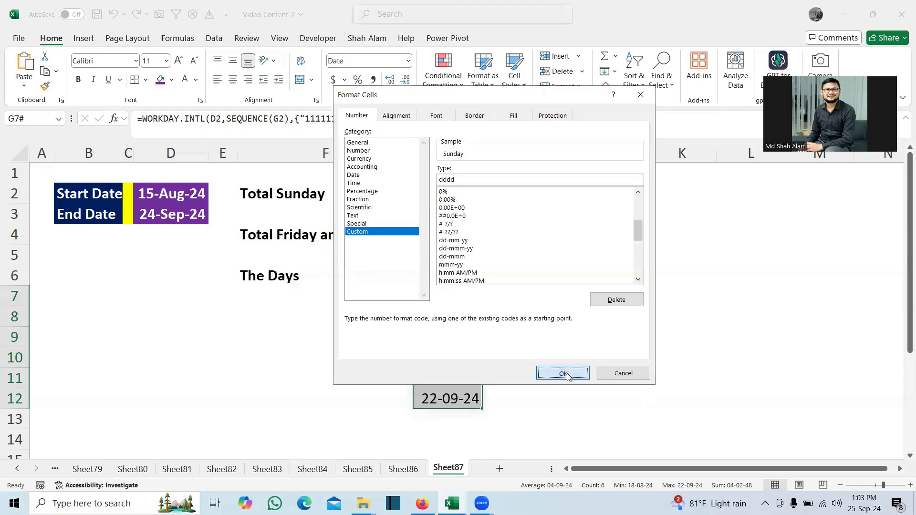
pyautogui.click(564, 372)
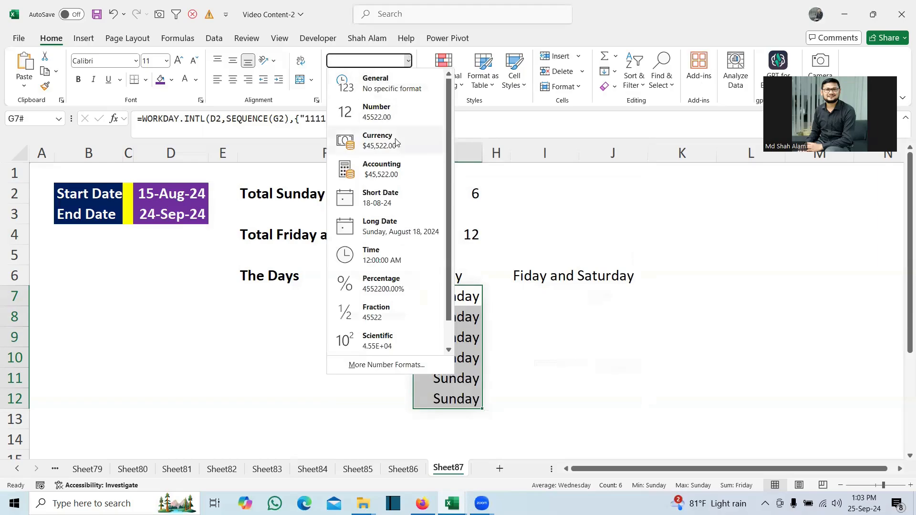
pyautogui.click(384, 201)
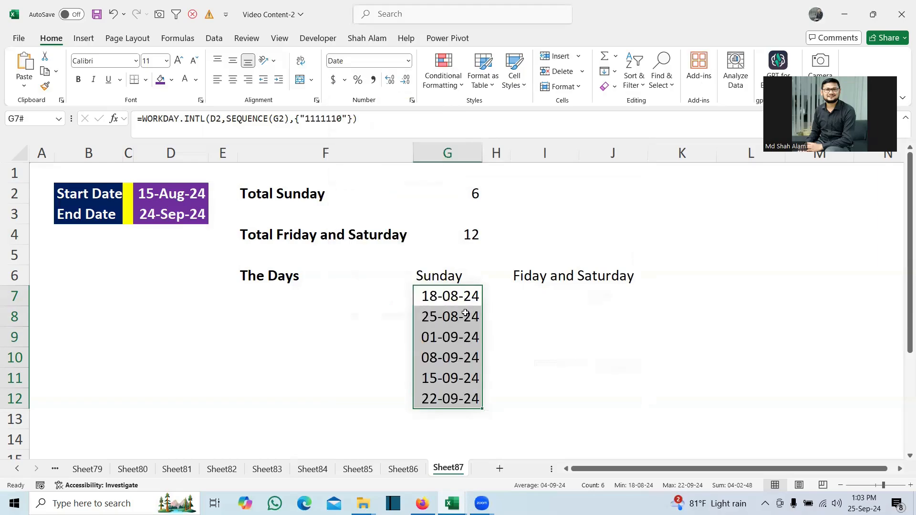
# - Copy the WORKDAY.INTL formula text from G7 into I7 under the Friday and Saturday heading, starting it with an equals sign
pyautogui.doubleClick(426, 296)
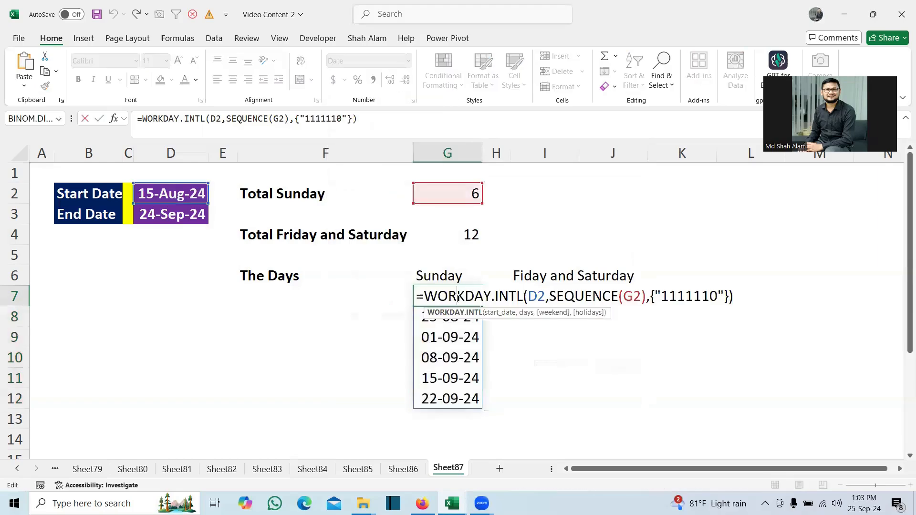
pyautogui.click(426, 296)
pyautogui.keyDown('shift'); pyautogui.click(741, 296); pyautogui.keyUp('shift')
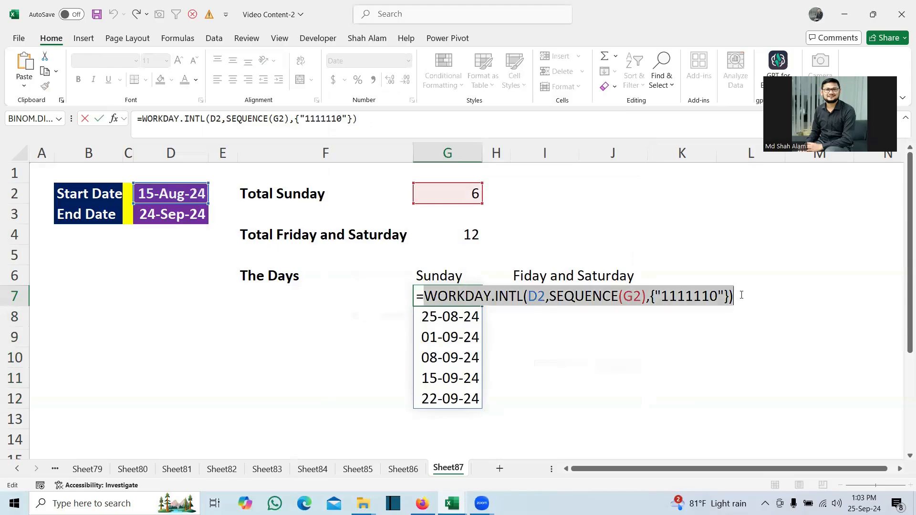
pyautogui.hotkey('ctrl', 'c')
pyautogui.press('Escape')
pyautogui.click(556, 294)
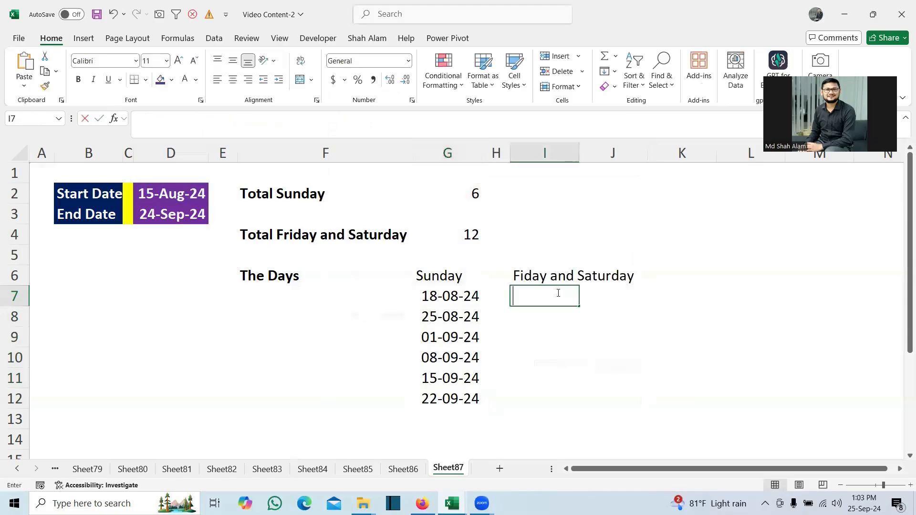
pyautogui.hotkey('ctrl', 'v')
pyautogui.press('Home')
pyautogui.write('=')
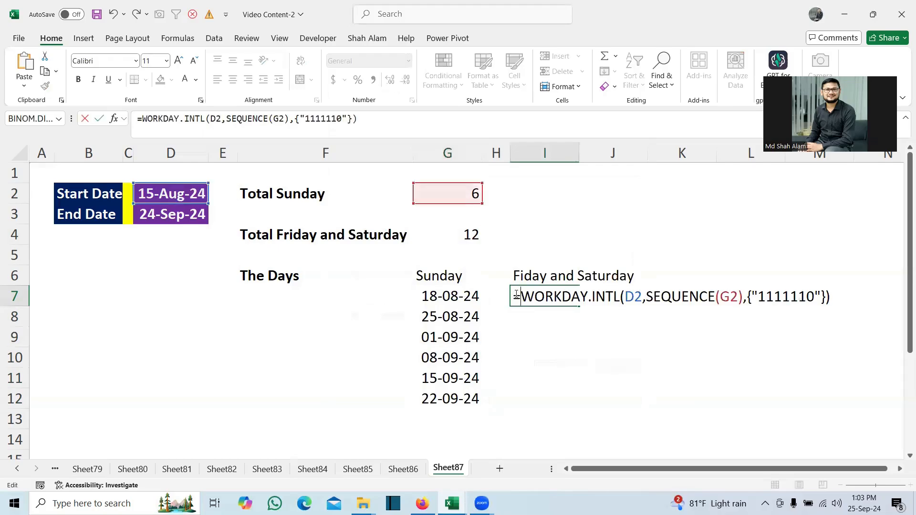
# - Change the SEQUENCE argument in the I7 formula to G4, the Friday and Saturday total
pyautogui.doubleClick(736, 296)
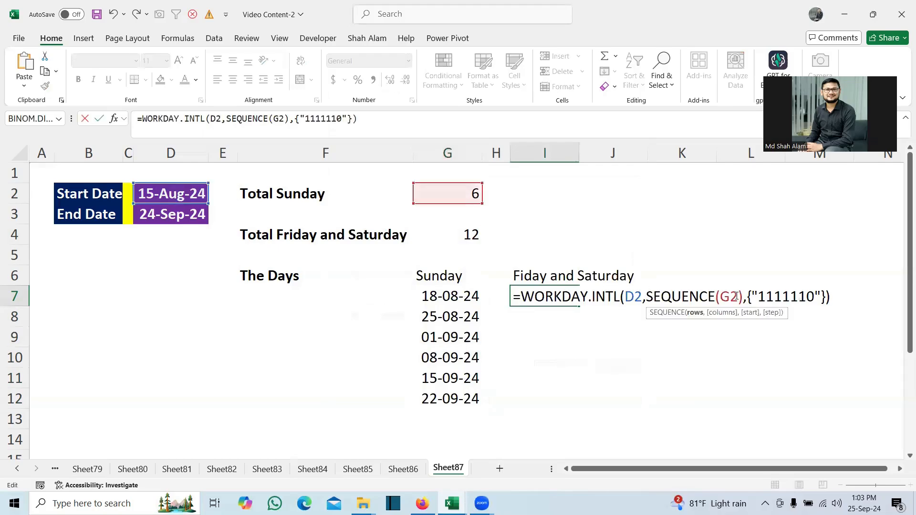
pyautogui.press('BackSpace')
pyautogui.click(471, 234)
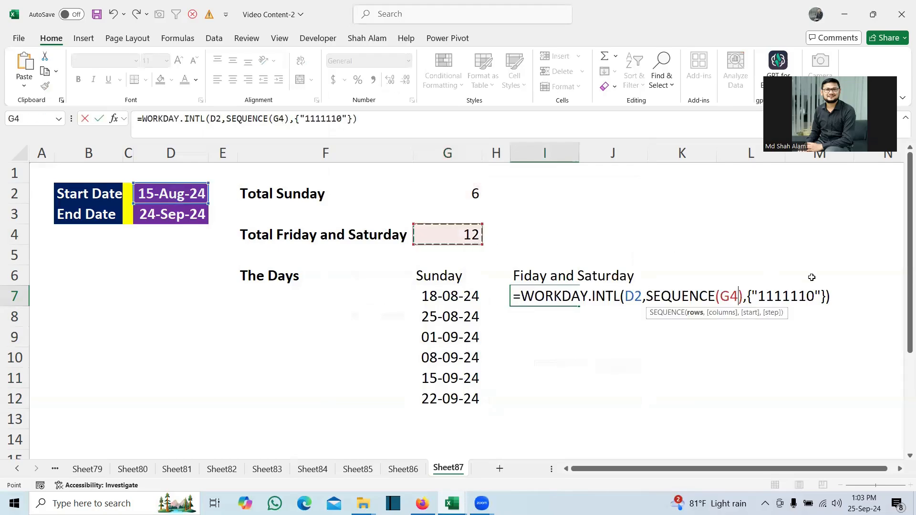
# - Set the weekend string in the I7 formula to "1111001" so it lists Fridays and Saturdays
pyautogui.click(814, 296)
pyautogui.press('BackSpace')
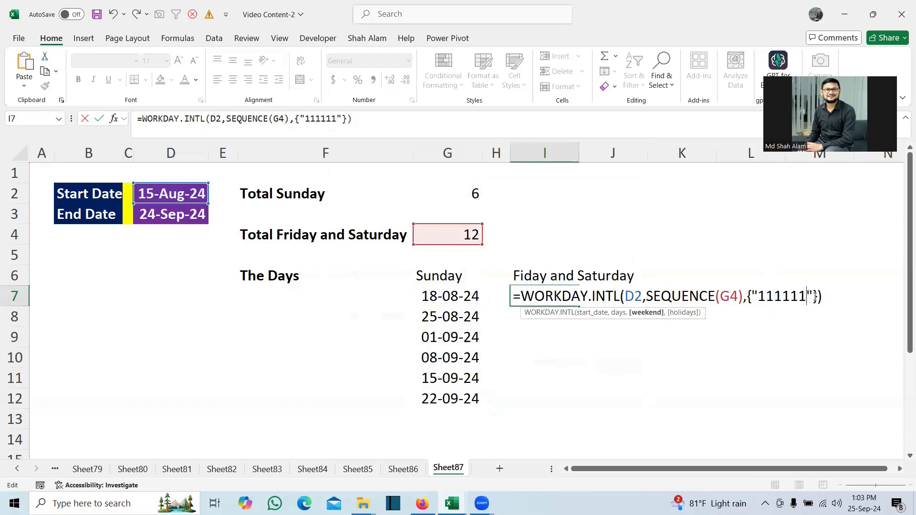
pyautogui.write('0')
pyautogui.press('BackSpace')
pyautogui.write('1')
pyautogui.click(801, 296)
pyautogui.press('BackSpace')
pyautogui.write('0')
pyautogui.click(806, 296)
pyautogui.press('BackSpace')
pyautogui.write('0')
pyautogui.press('Return')
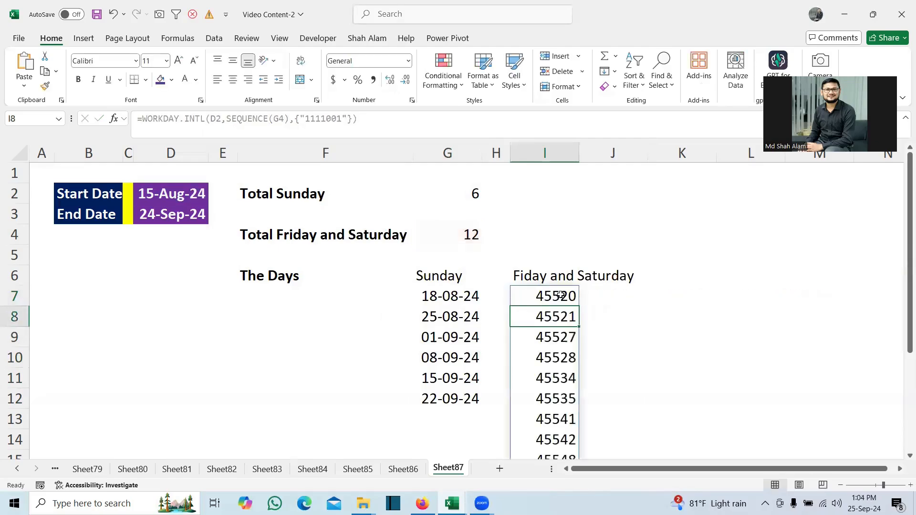
# - Apply the custom number format dddd to the Friday and Saturday results in I7:I18
pyautogui.click(551, 296)
pyautogui.hotkey('ctrl', 'shift', 'Down')
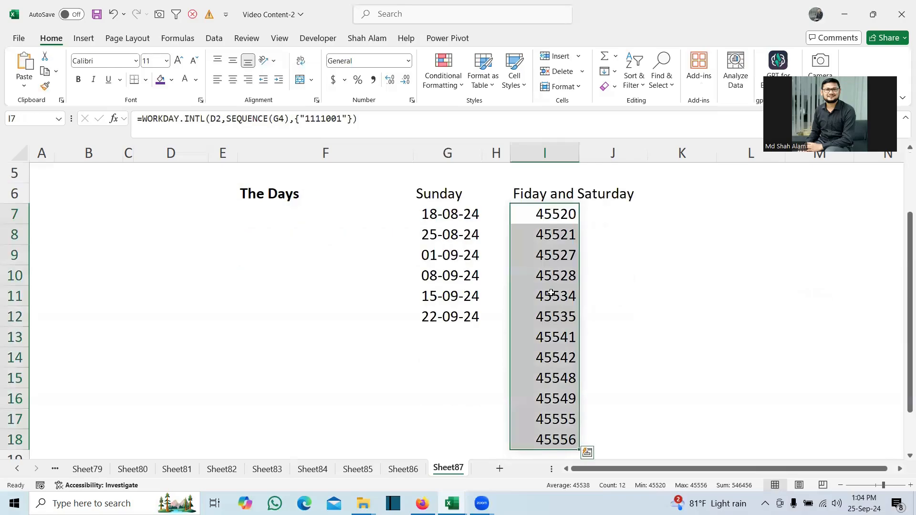
pyautogui.rightClick(551, 293)
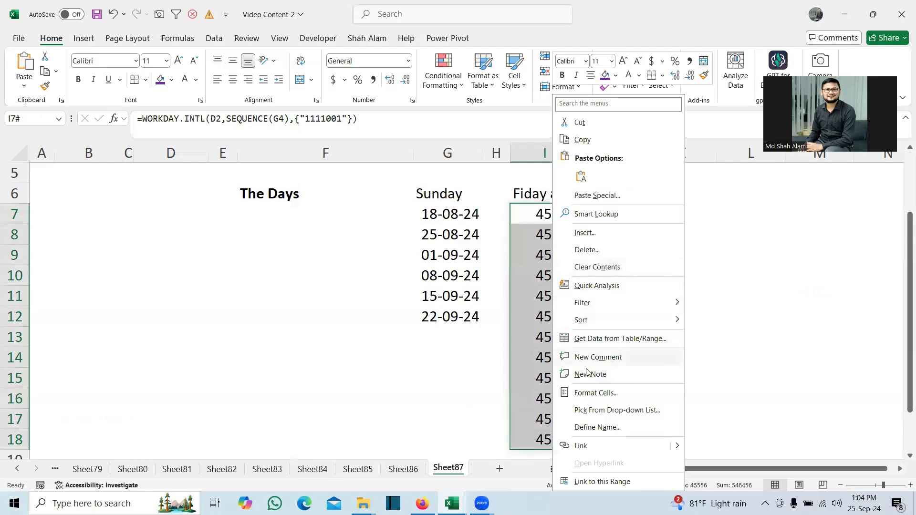
pyautogui.click(591, 394)
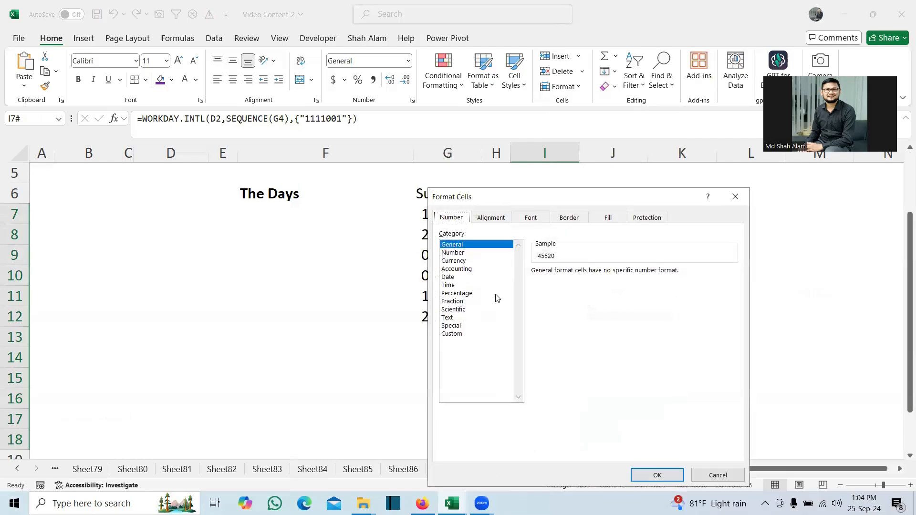
pyautogui.click(452, 335)
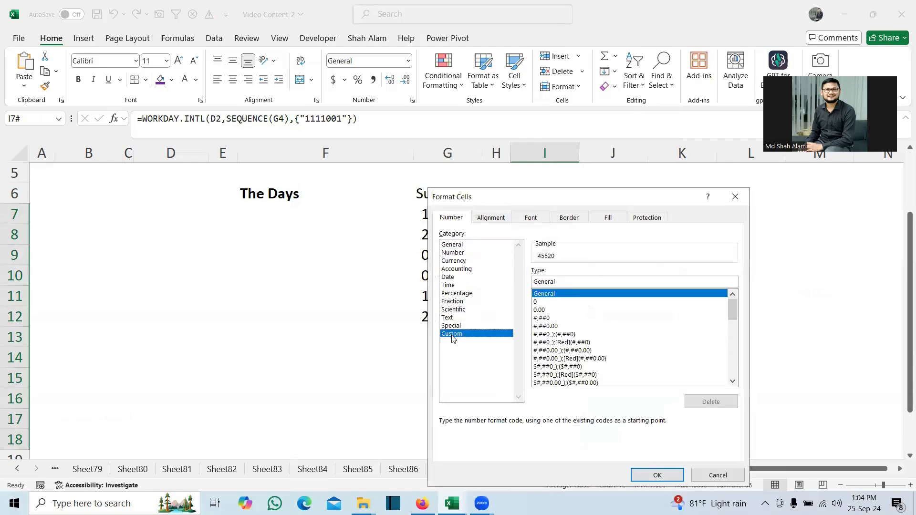
pyautogui.doubleClick(560, 280)
pyautogui.press('BackSpace')
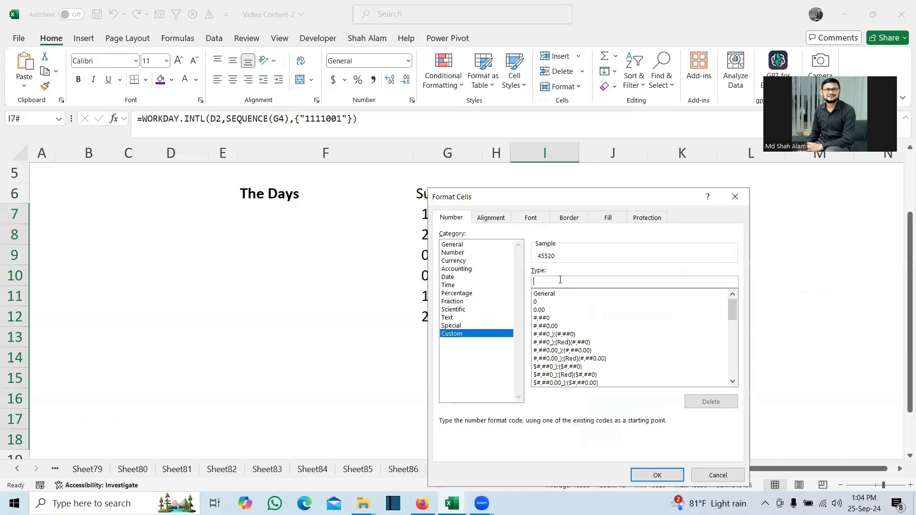
pyautogui.write('dddd')
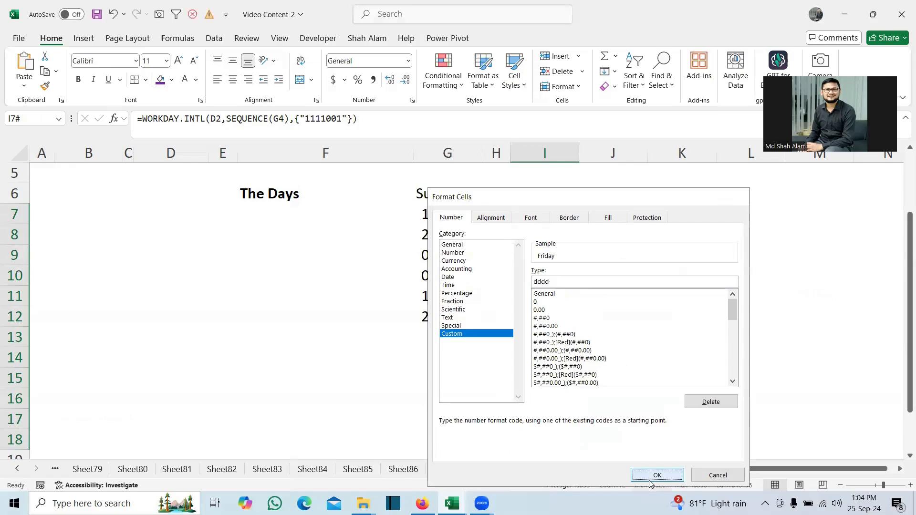
pyautogui.click(653, 475)
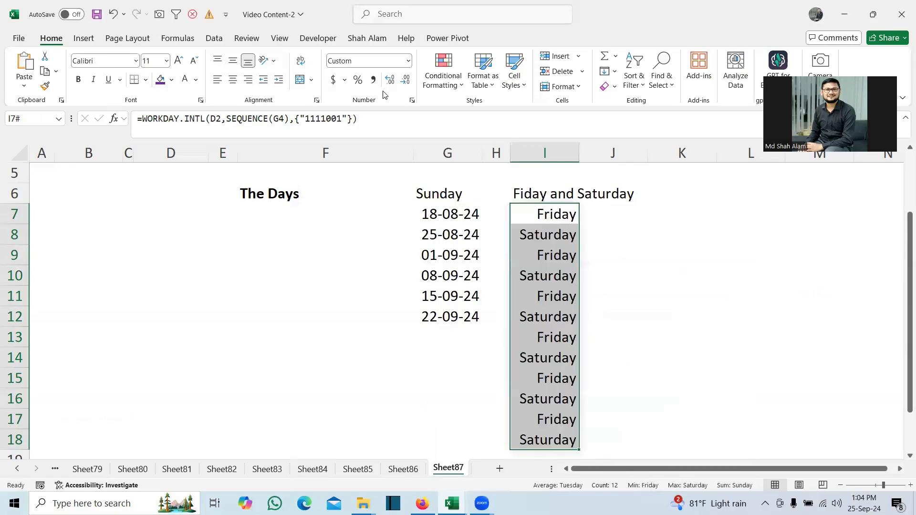
# - Format the Friday and Saturday results in I7:I18 as Short Date
pyautogui.click(408, 60)
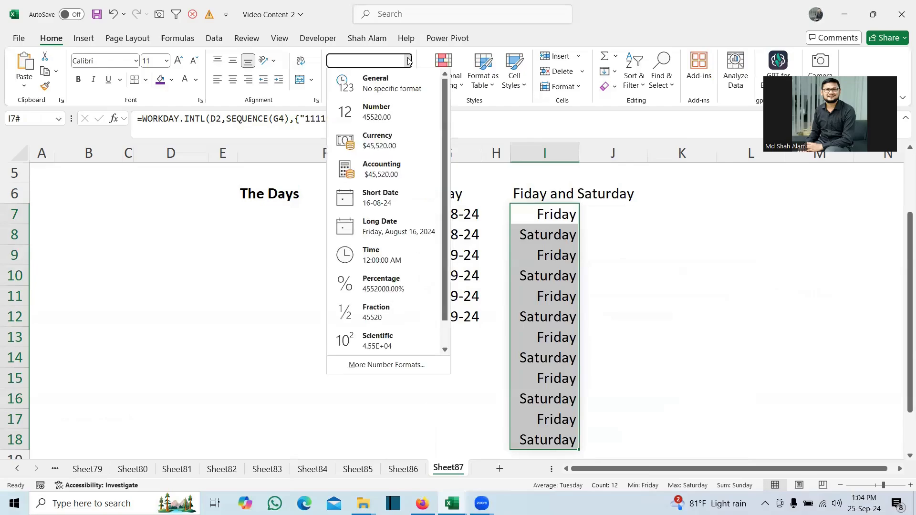
pyautogui.click(382, 198)
pyautogui.click(530, 223)
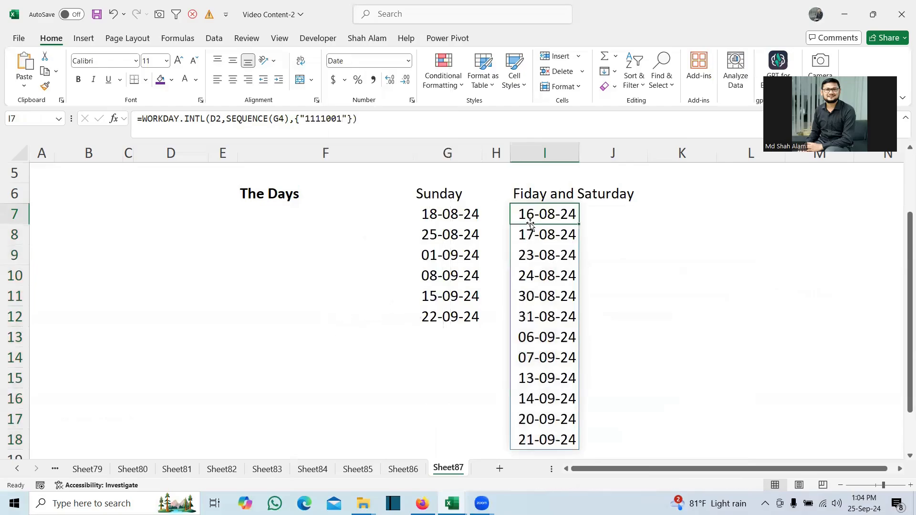
# - Review the NETWORKDAYS.INTL formula in G2 without changing it, and open the WORKDAY.INTL formula in G7 for inspection
pyautogui.scroll(2, 904, 258)
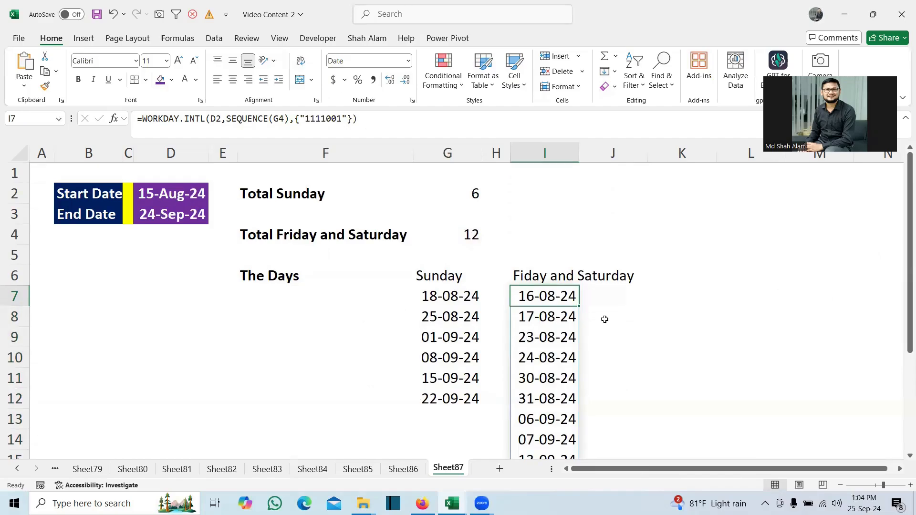
pyautogui.doubleClick(477, 194)
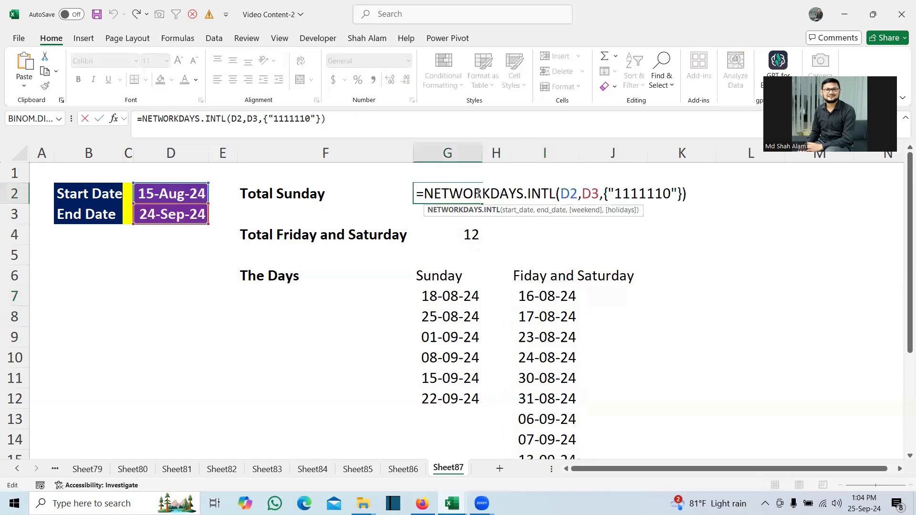
pyautogui.press('Escape')
pyautogui.doubleClick(446, 298)
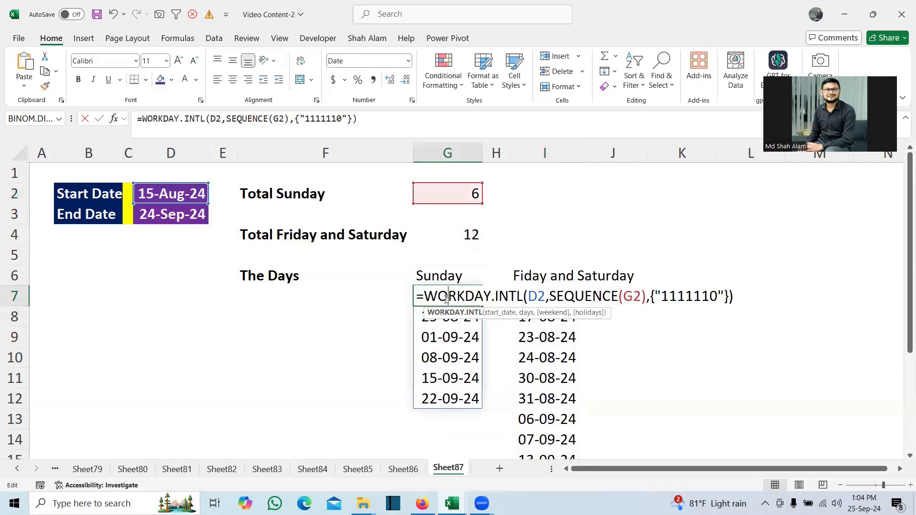